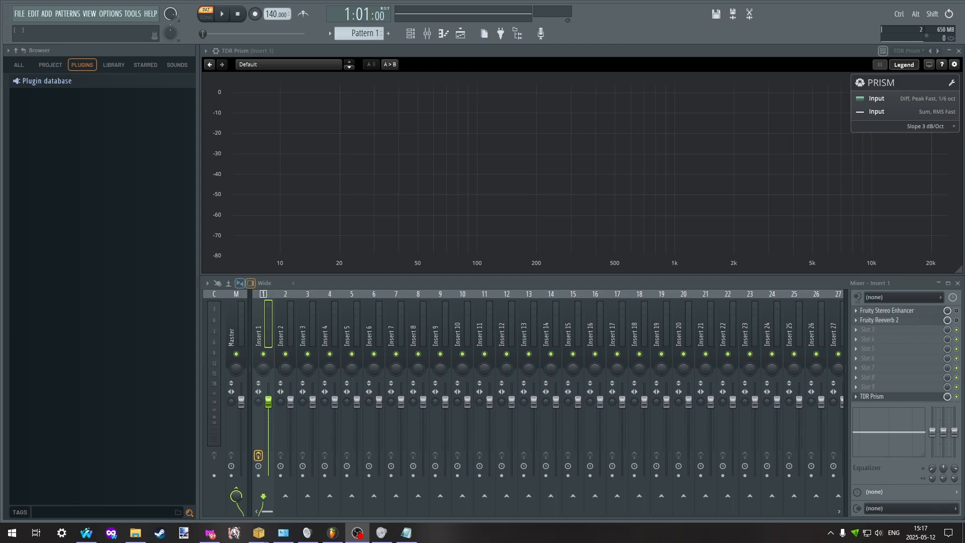
- Review the Serum patch's oscillators and its equalizer effect, and audition the pattern briefly
drag(465, 127, 466, 83)
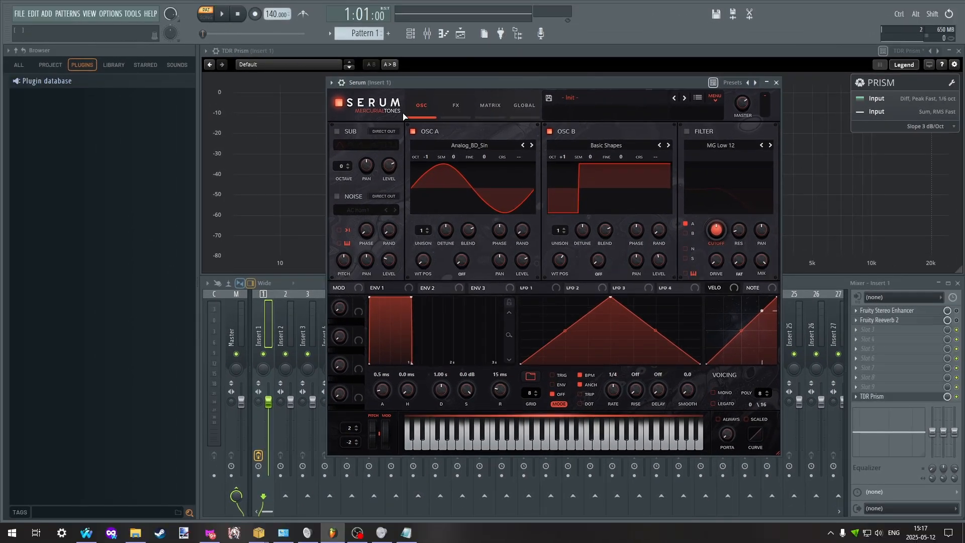
click(455, 97)
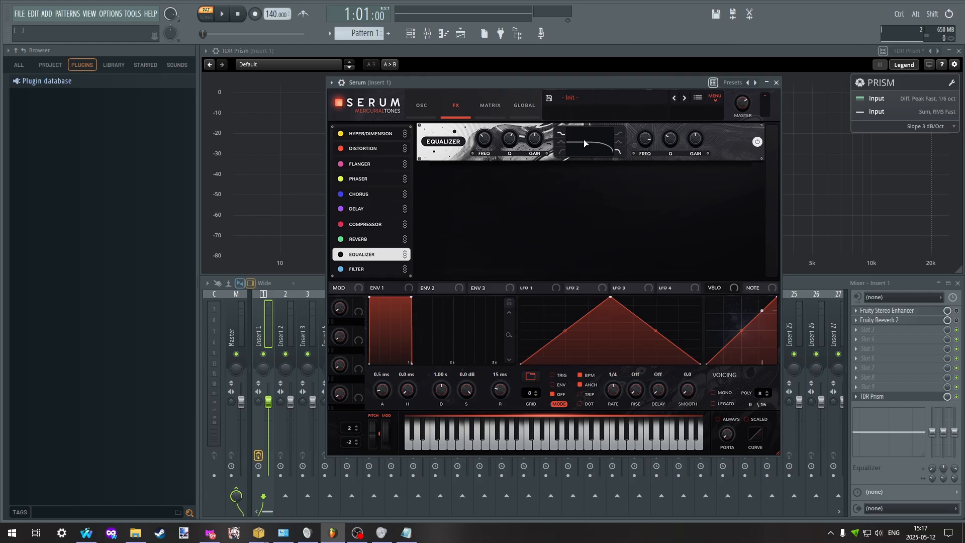
click(426, 107)
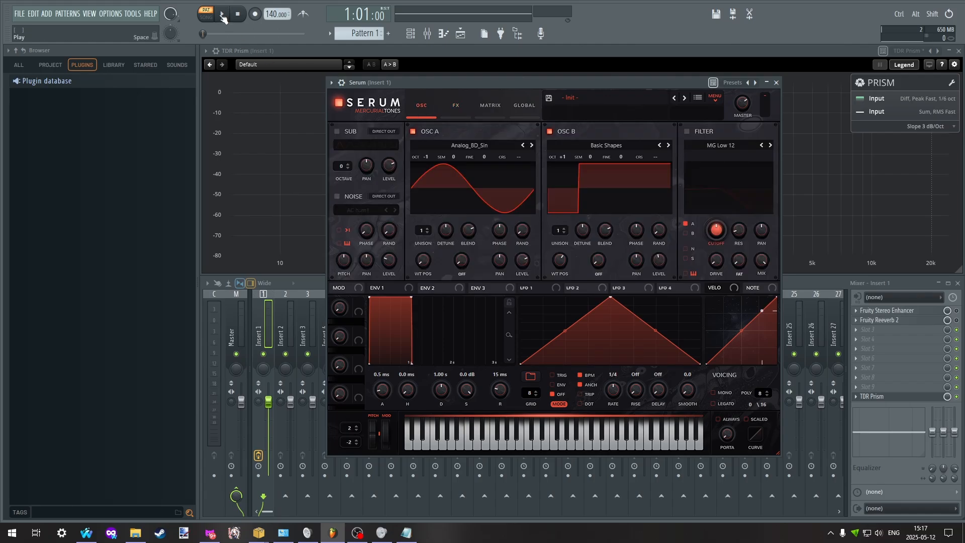
click(222, 15)
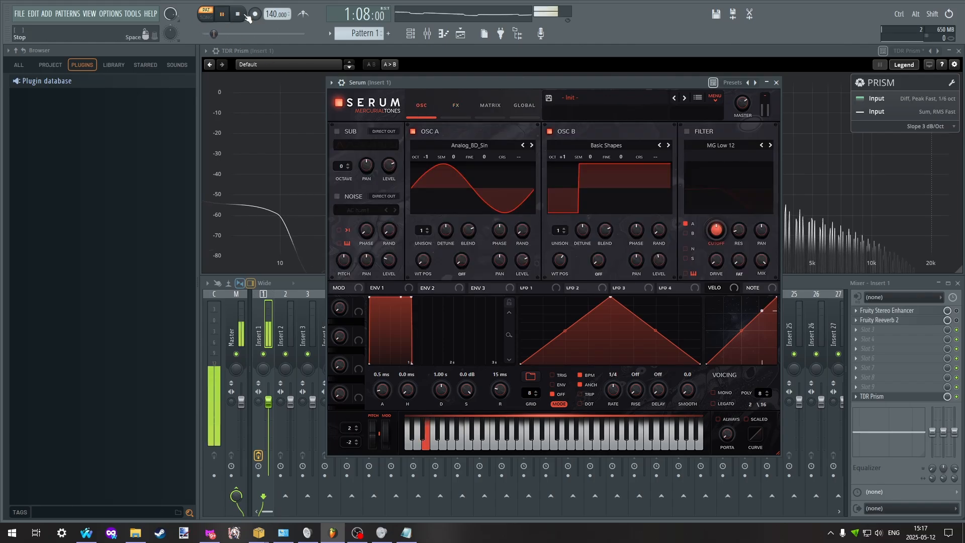
click(245, 16)
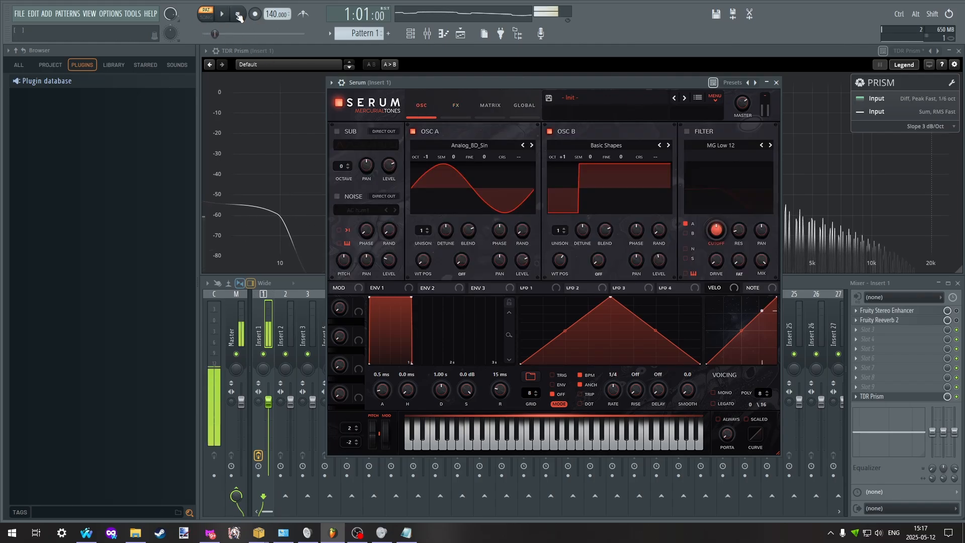
- Close Serum and play the pattern to examine its spectrum in TDR Prism with both mixer effects bypassed
click(777, 82)
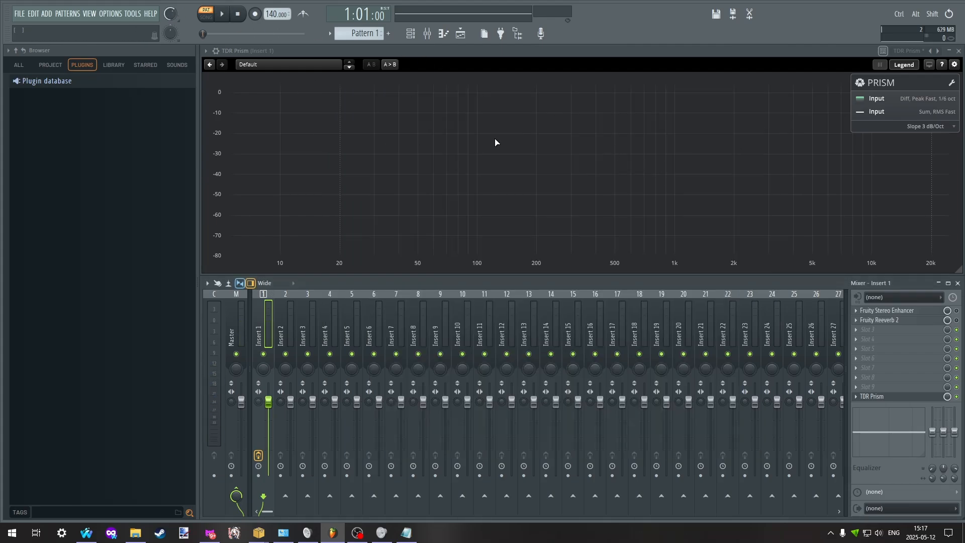
click(225, 19)
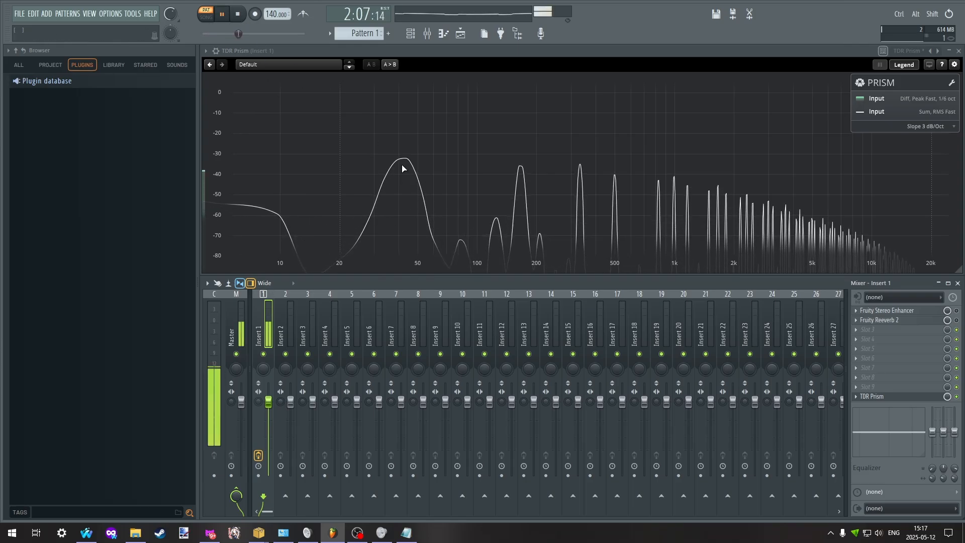
click(243, 16)
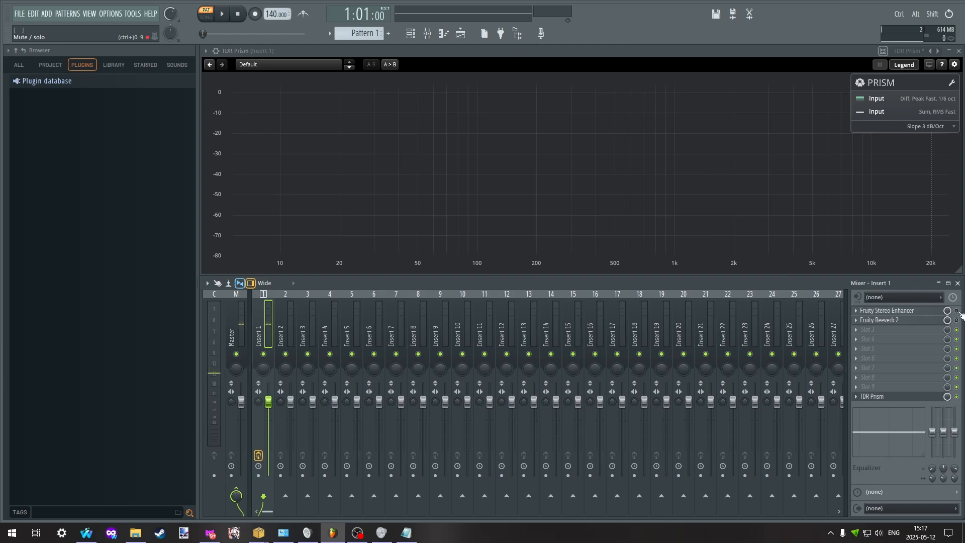
- Enable Fruity Stereo Enhancer on Insert 1, open its editor, and play the pattern to compare the sum and difference signals
click(887, 310)
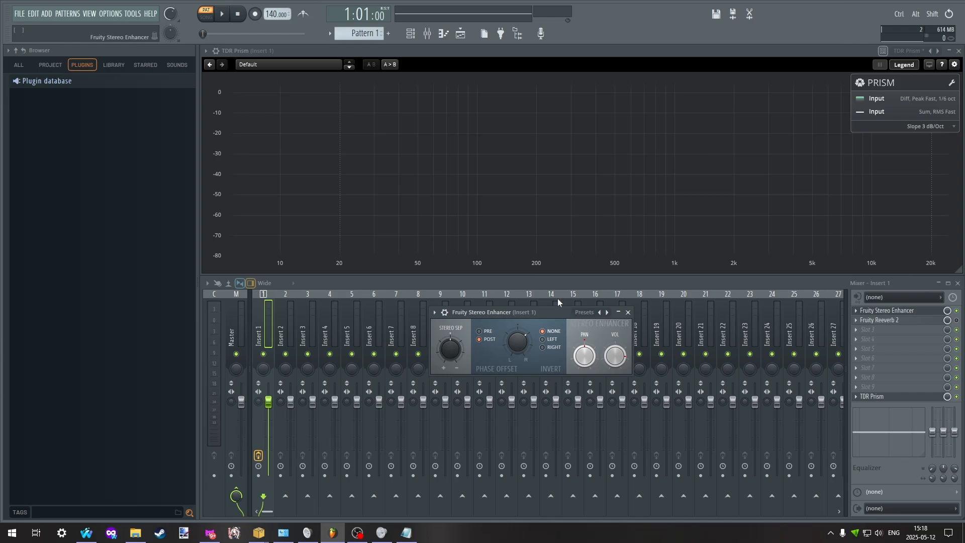
key(space)
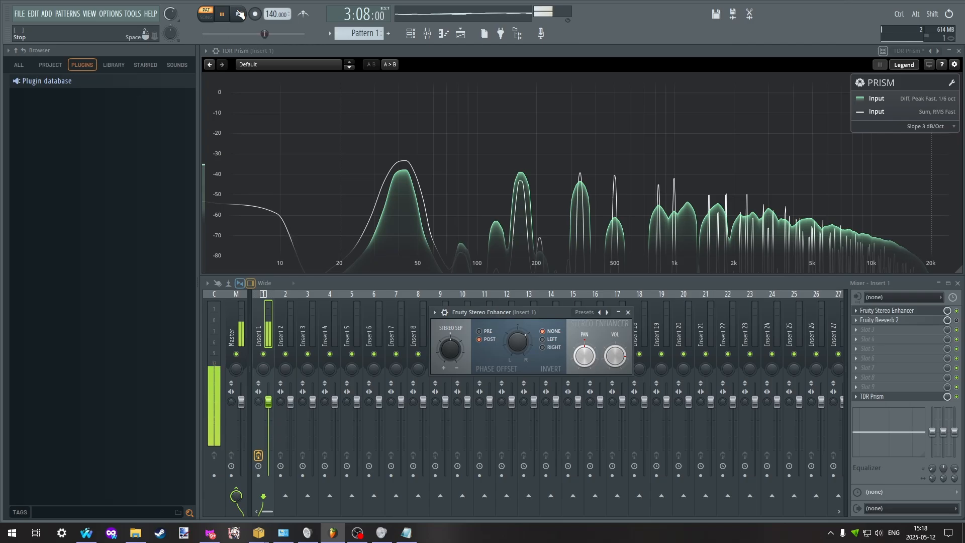
click(239, 14)
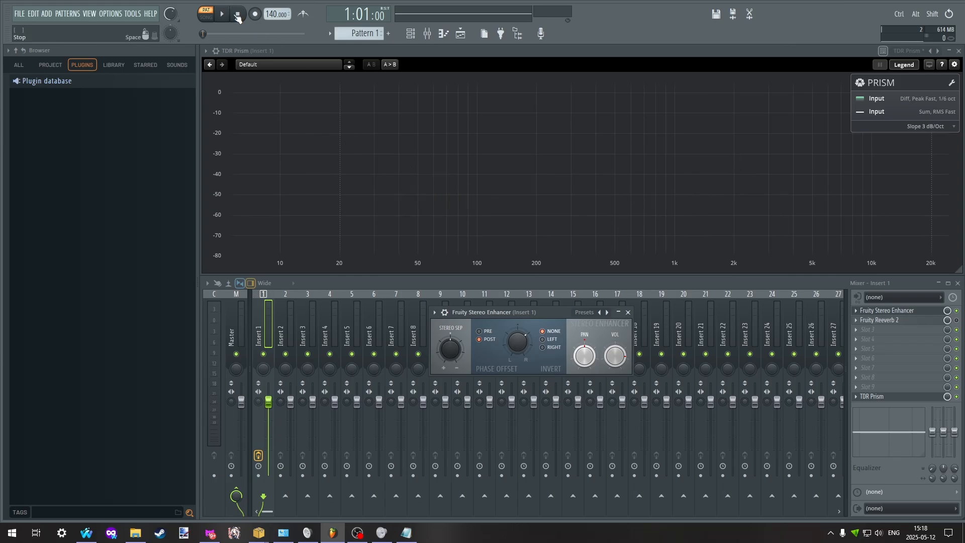
click(222, 14)
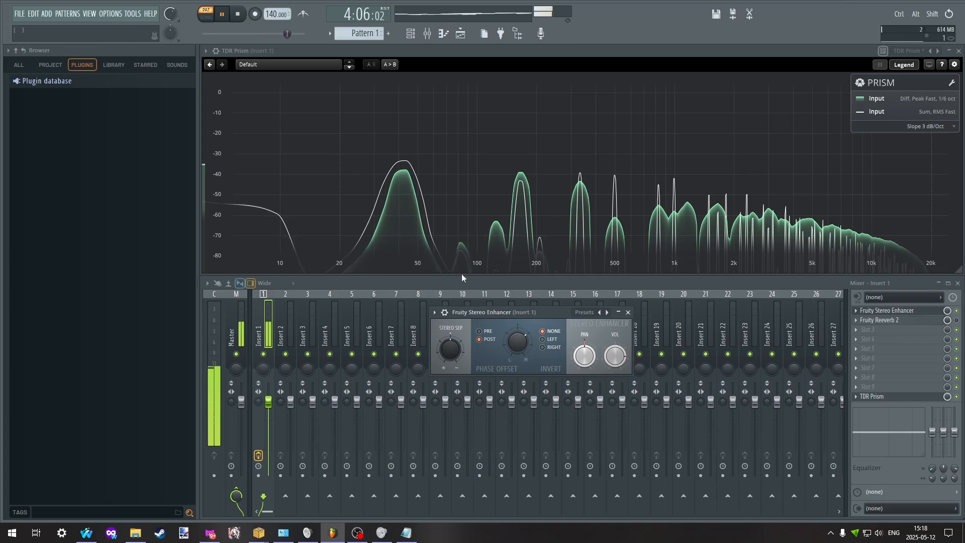
key(space)
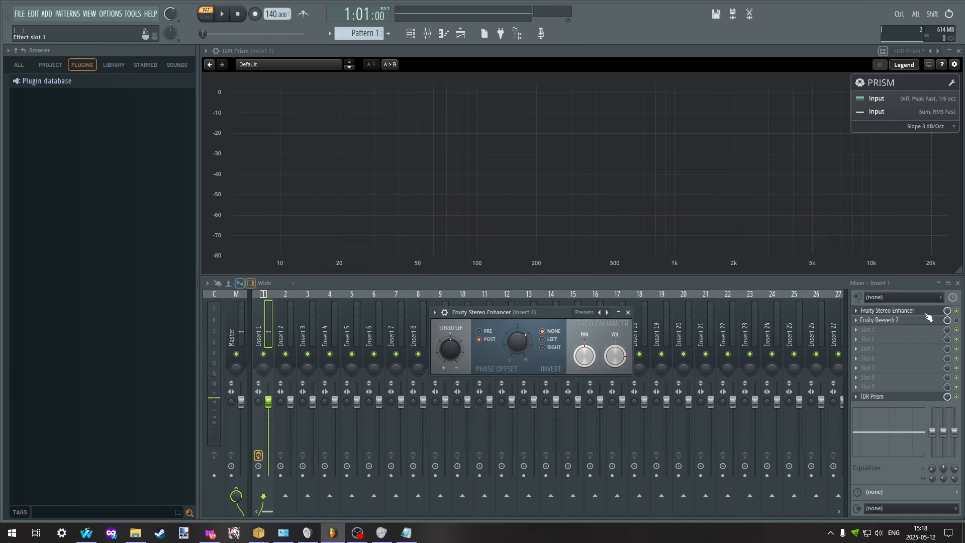
- Bypass Fruity Stereo Enhancer, and enable Fruity Reeverb 2 on Insert 1 with its editor open
click(957, 320)
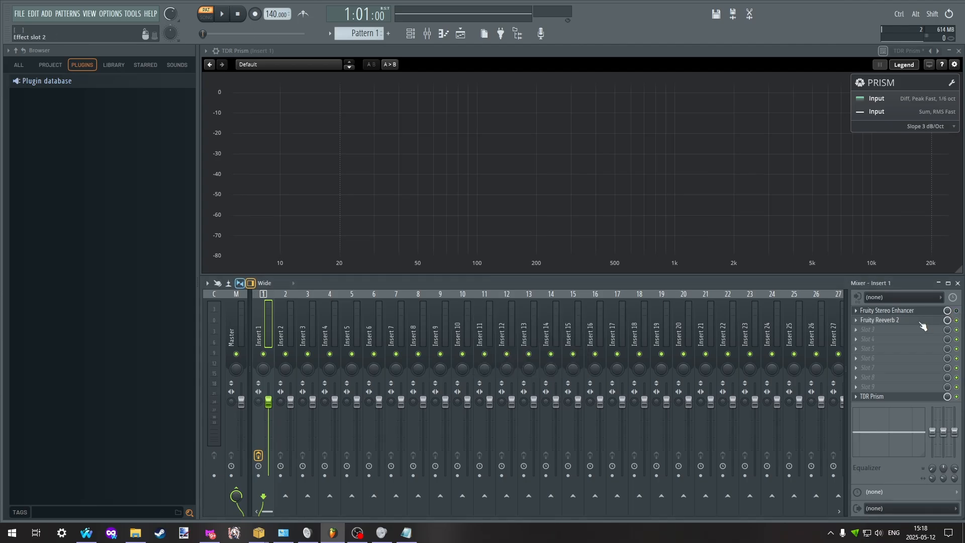
click(907, 320)
click(907, 321)
click(907, 311)
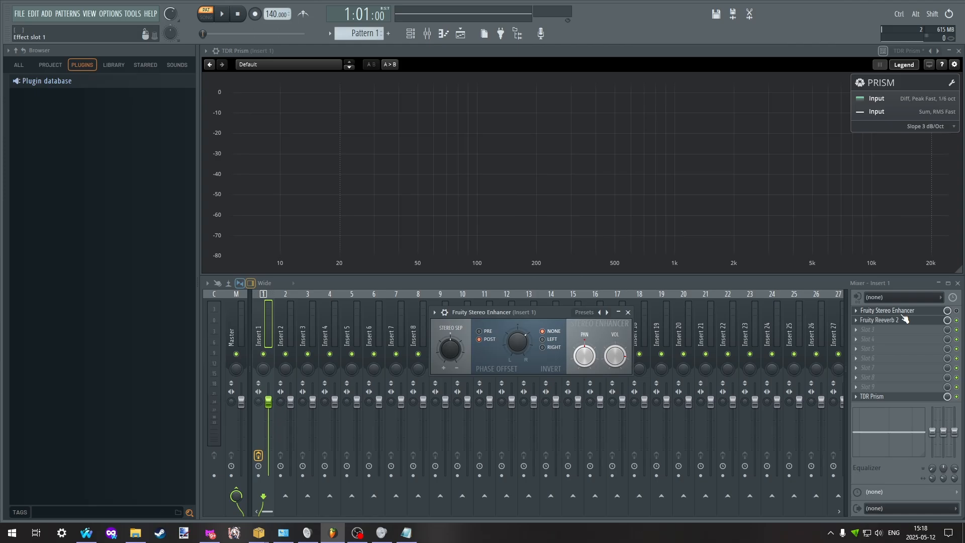
click(905, 320)
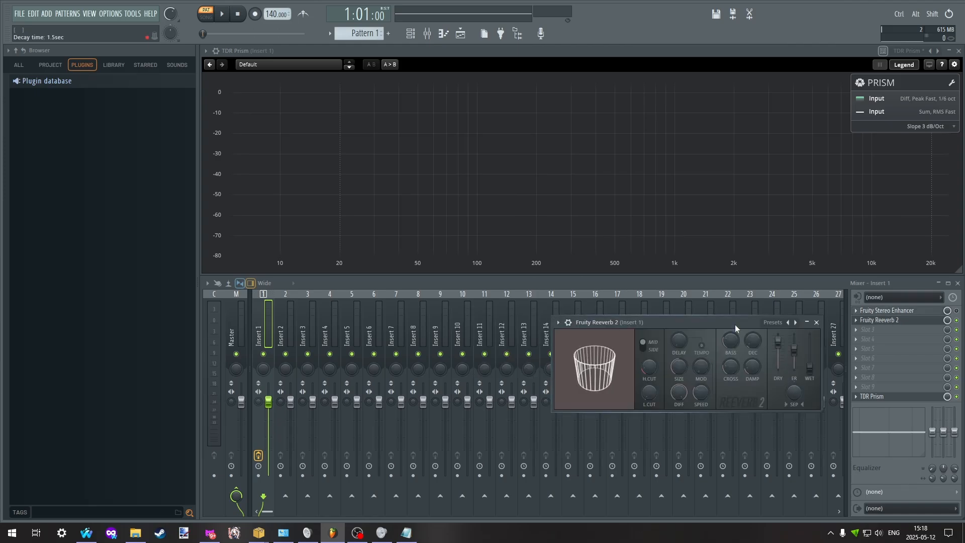
- Play the pattern through Fruity Reeverb 2 to examine the difference signal in TDR Prism, and close the reverb's editor
click(225, 16)
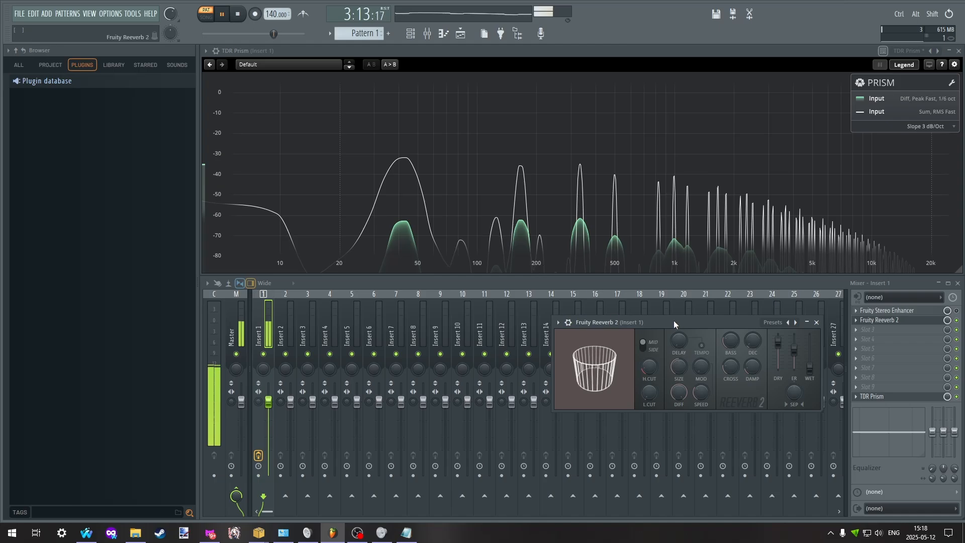
click(817, 322)
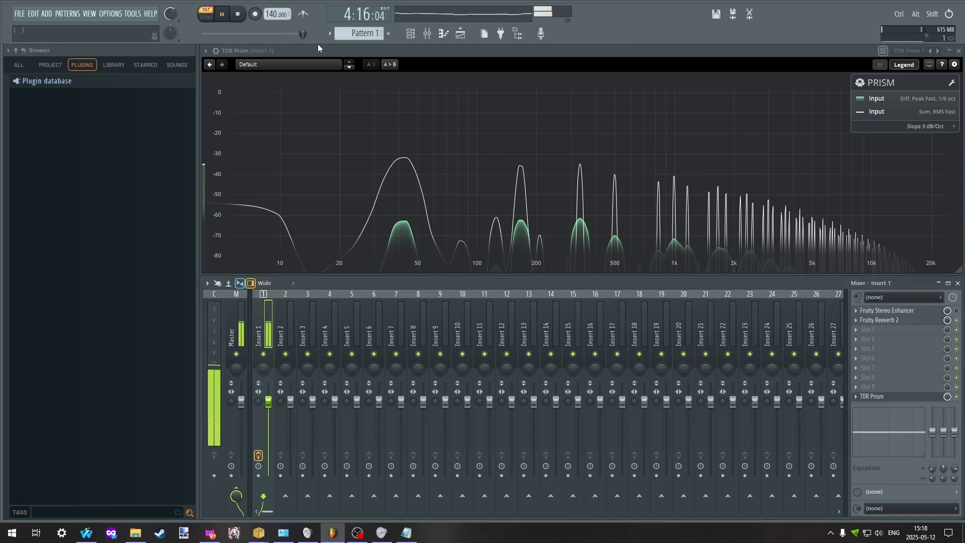
key(space)
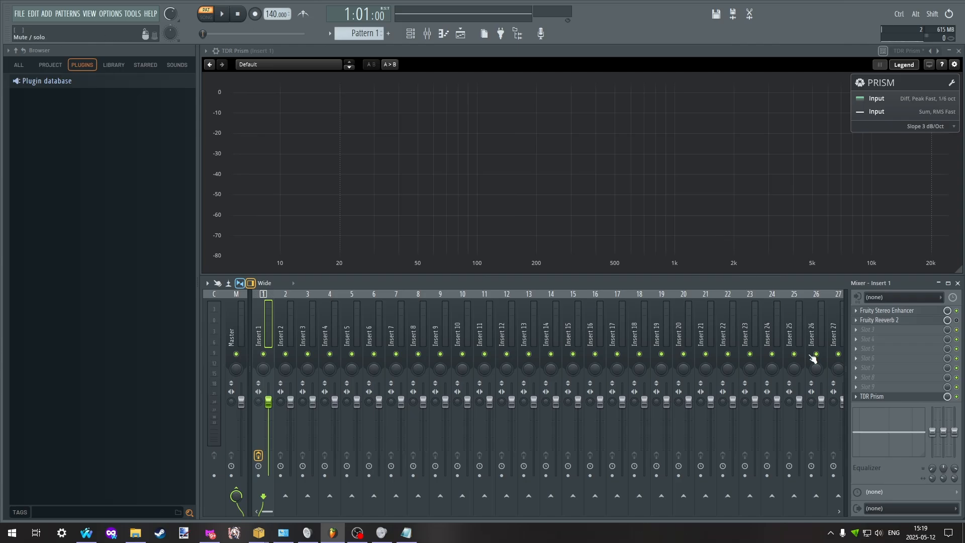
- Add FabFilter Pro-Q 3 to Insert 1's third effect slot with a 30 dB/oct low cut at about 115 Hz
click(872, 329)
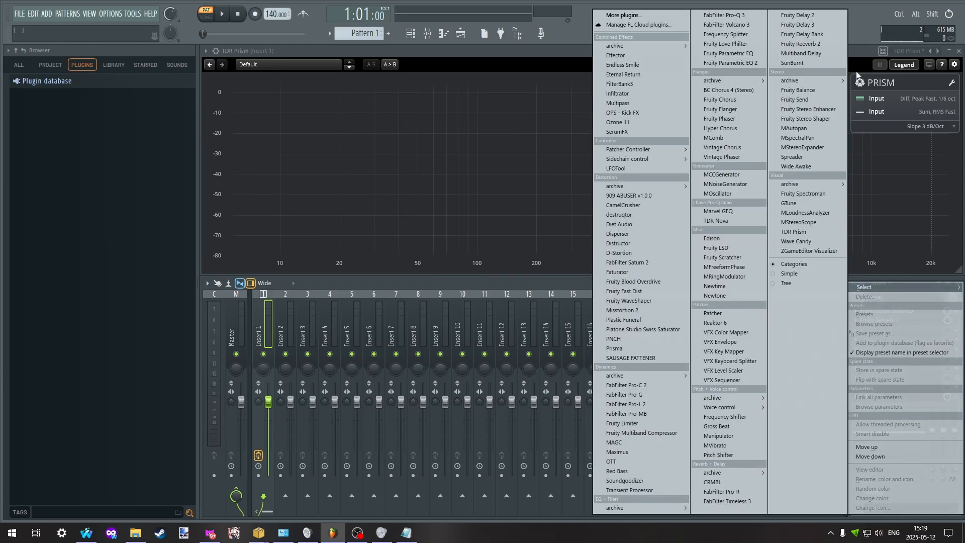
click(724, 15)
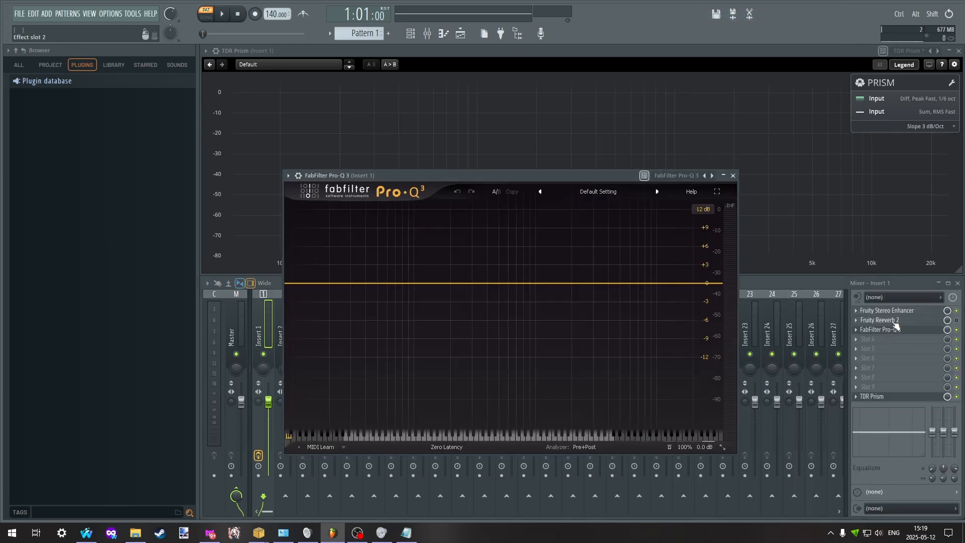
drag(325, 283, 424, 318)
click(367, 351)
click(388, 362)
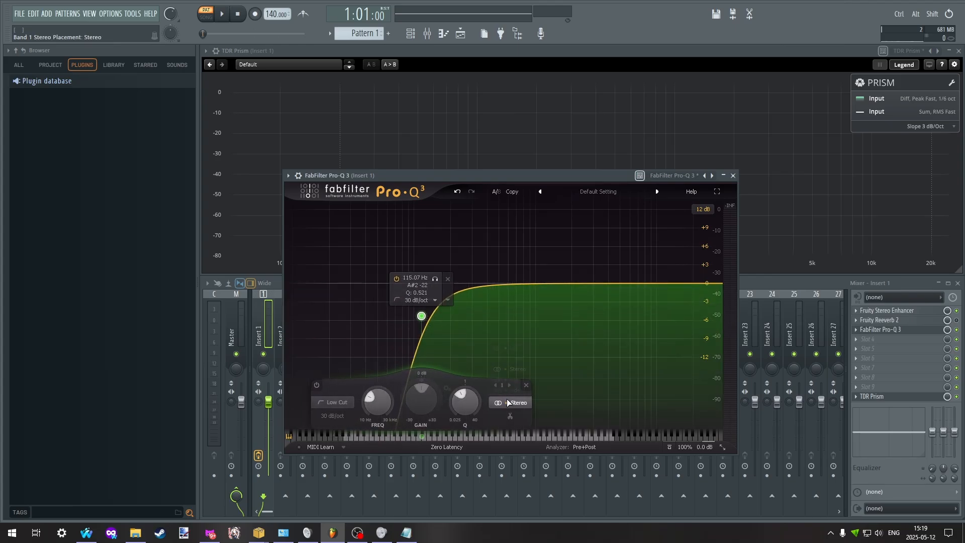
- Set the low-cut band's stereo placement to Side and move FabFilter Pro-Q 3 to the slot just before TDR Prism
click(509, 402)
click(513, 390)
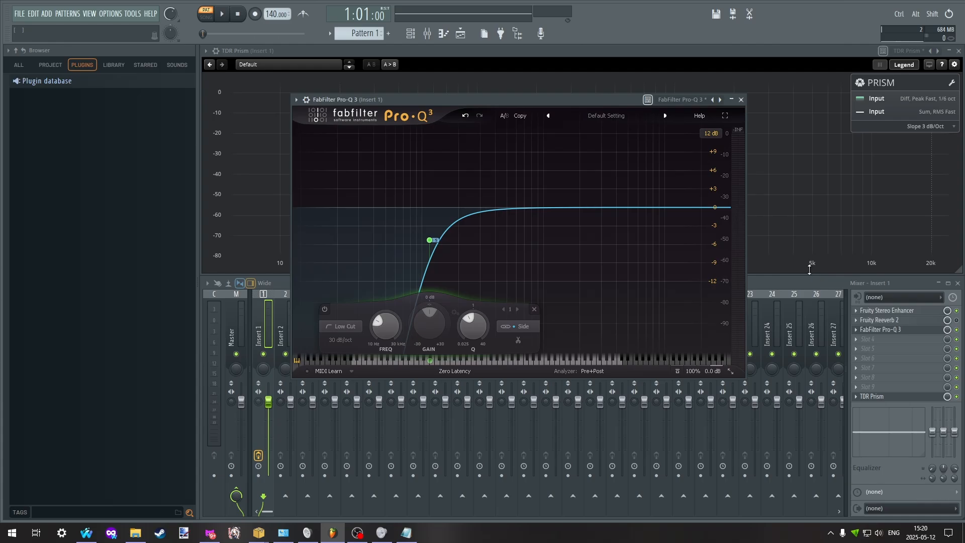
drag(912, 329, 912, 387)
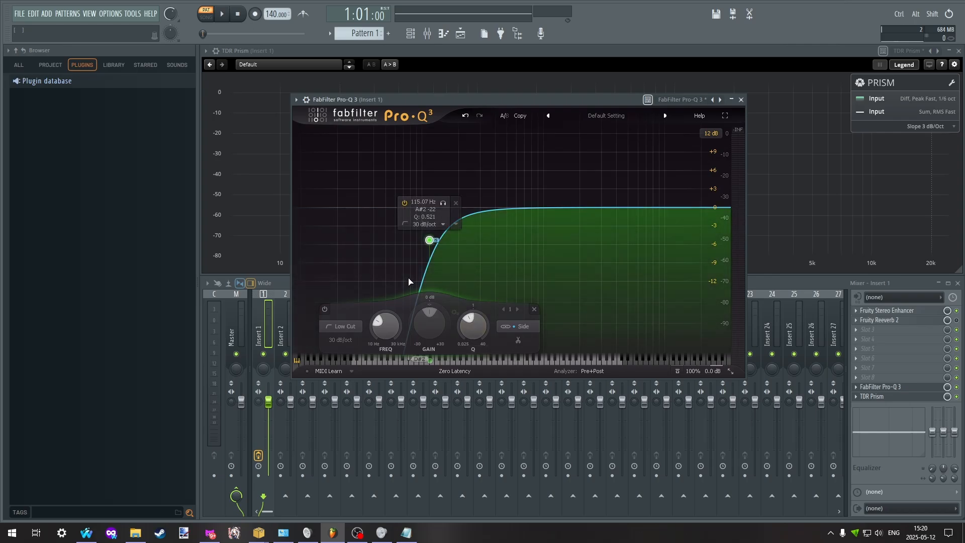
- Try a slight bell cut at about 4.28 kHz with Stereo placement, and delete that band
drag(660, 208, 613, 209)
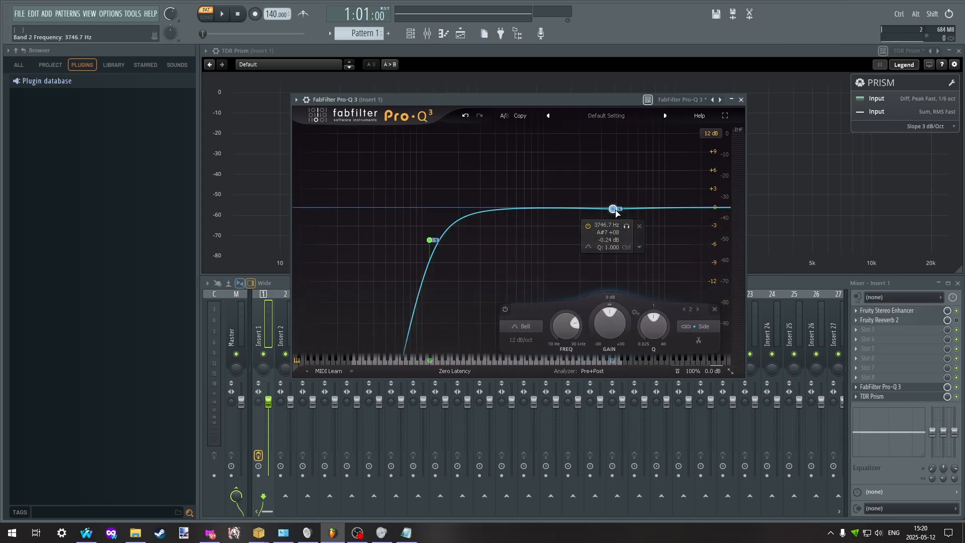
click(693, 327)
click(706, 294)
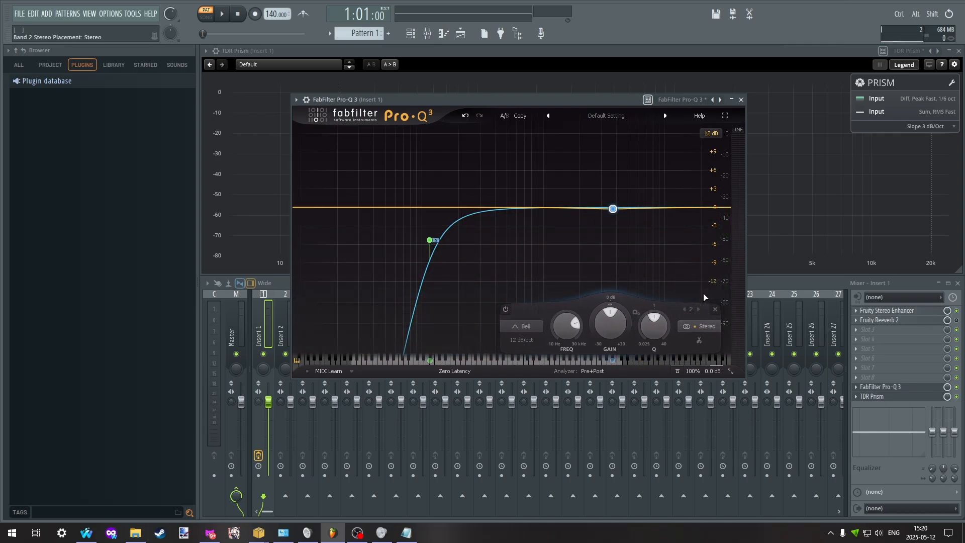
mouse_move(613, 209)
mouse_down()
mouse_move(727, 237)
mouse_move(717, 223)
mouse_move(621, 211)
mouse_up()
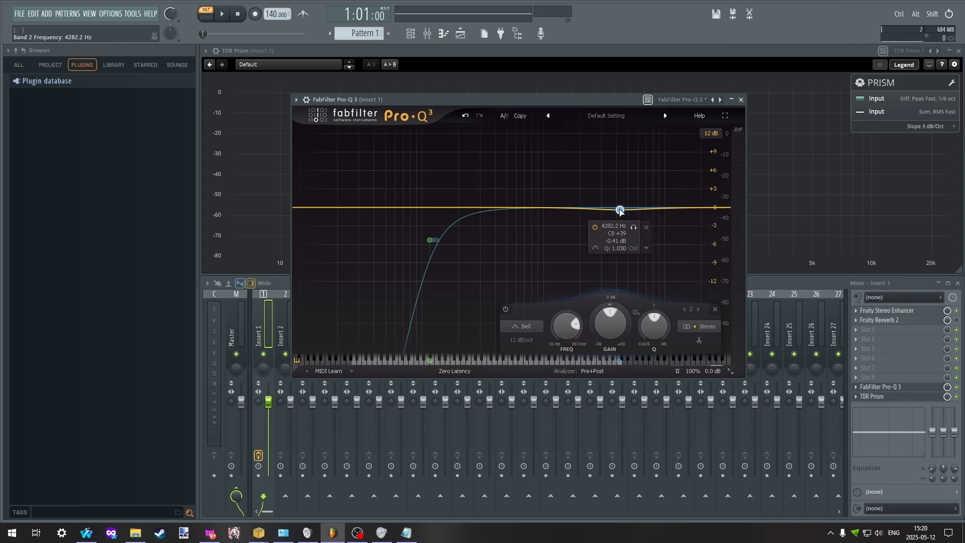
click(647, 228)
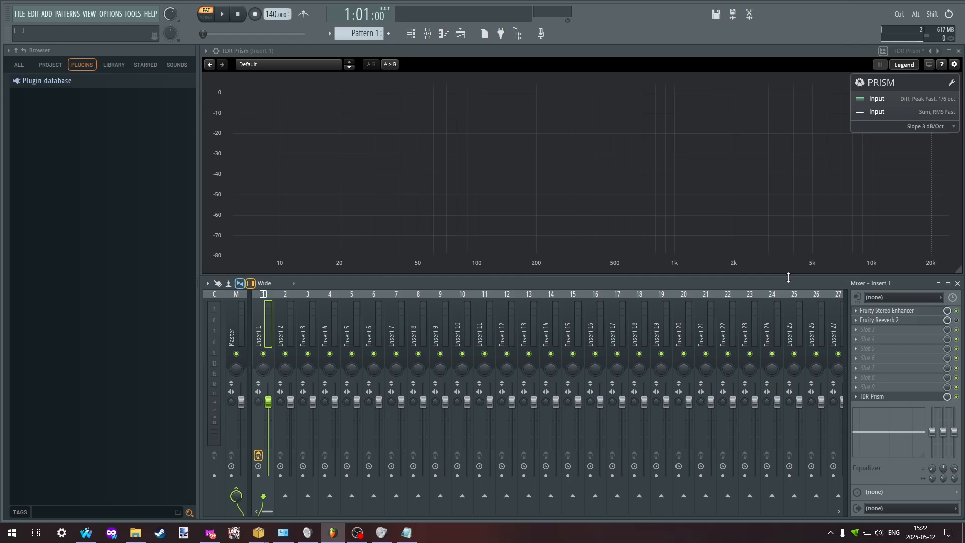
- Load TDR Nova into Insert 1's fourth effect slot and switch off all four of its EQ bands
click(881, 339)
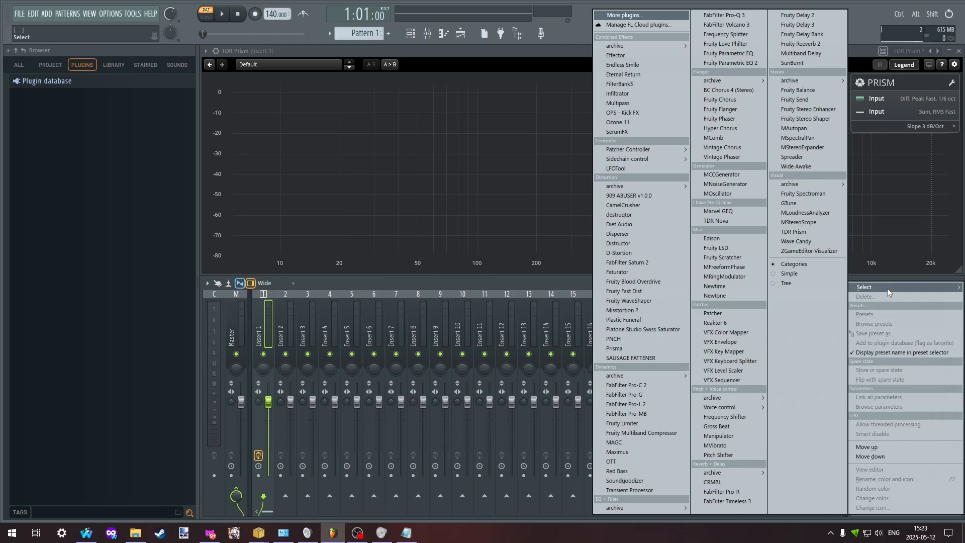
click(747, 221)
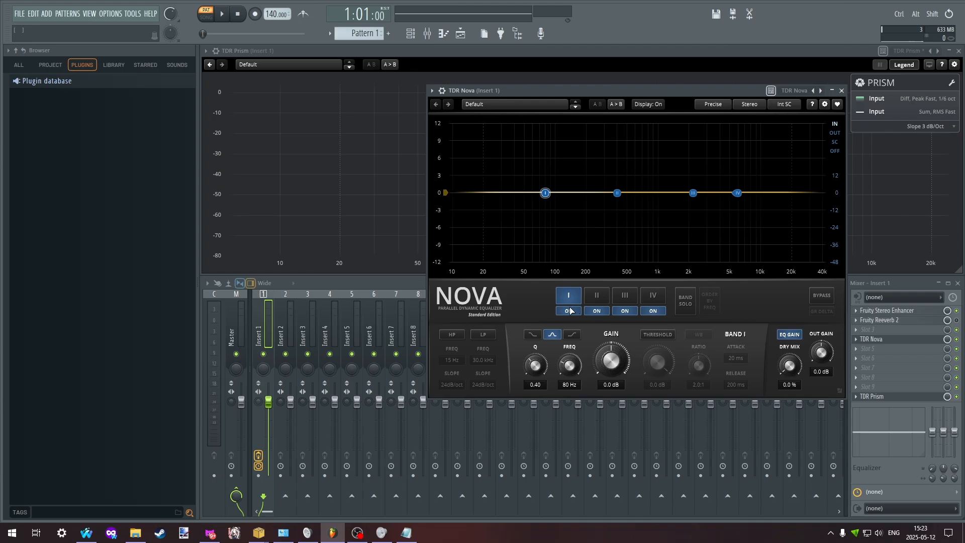
click(569, 310)
click(597, 310)
click(625, 310)
click(653, 311)
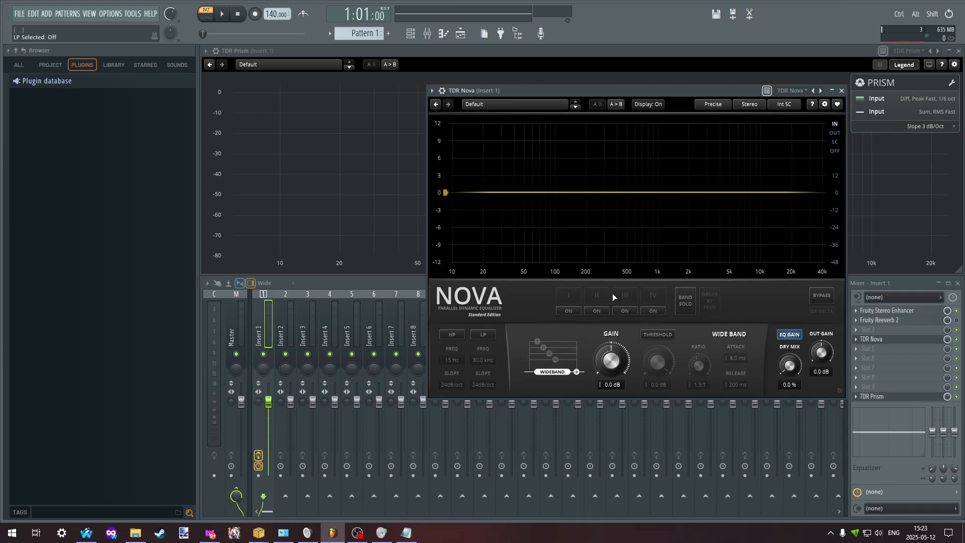
drag(657, 94, 692, 114)
click(791, 130)
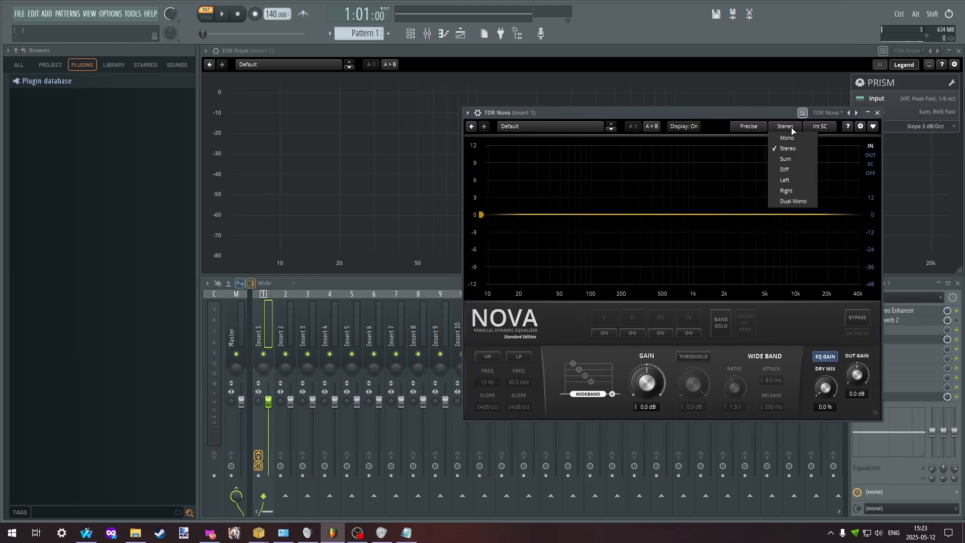
click(801, 174)
click(488, 356)
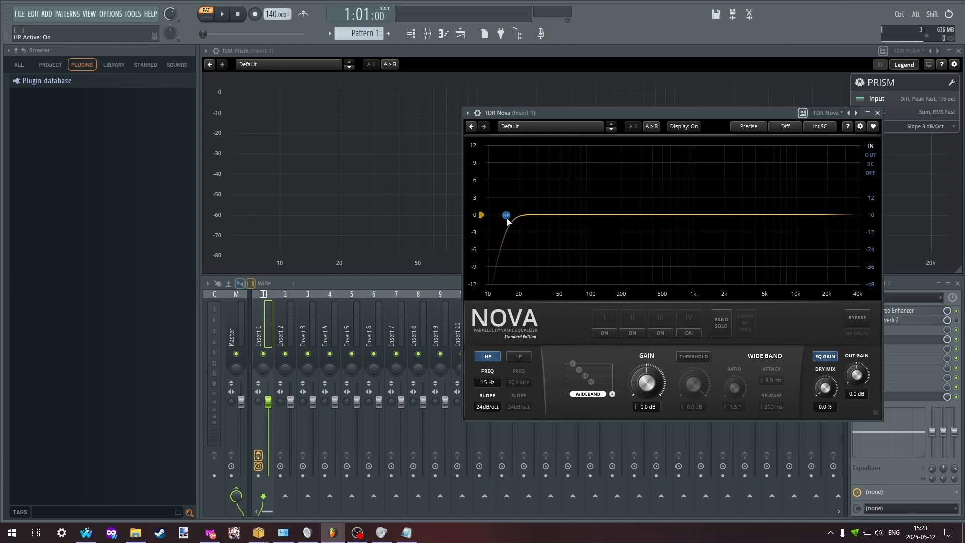
- Play the pattern and raise TDR Nova's high-pass frequency to about 283 Hz, keeping the spectrum in TDR Prism visible
key(space)
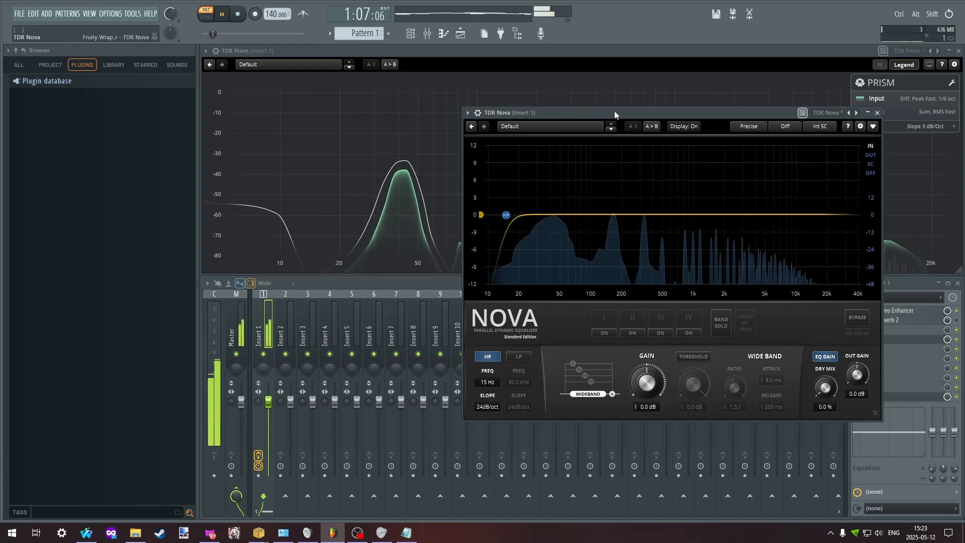
drag(614, 114, 690, 81)
drag(582, 183, 723, 184)
drag(769, 81, 768, 139)
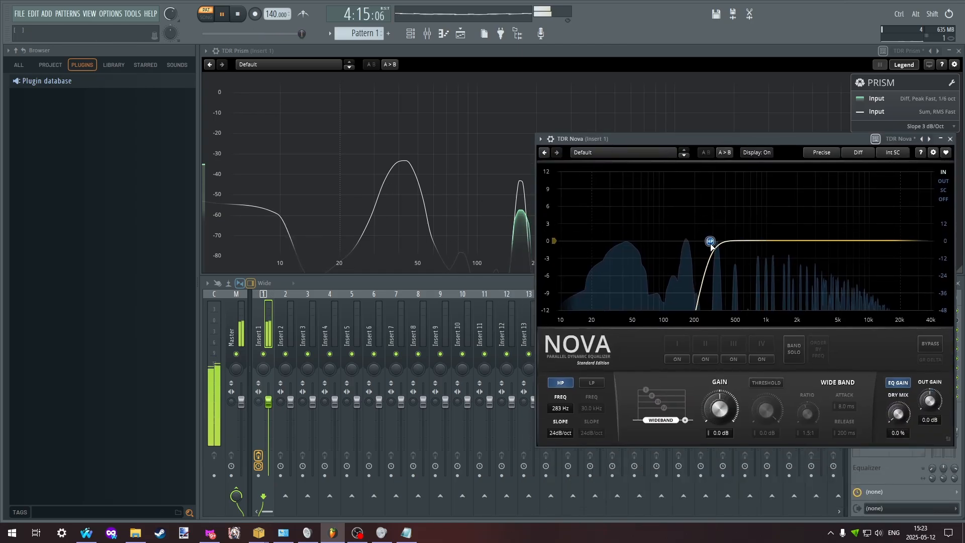
- Lower TDR Nova's high-pass frequency to 177 Hz, and close its window after stopping playback
mouse_move(712, 245)
mouse_down()
mouse_move(630, 245)
mouse_move(695, 244)
mouse_up()
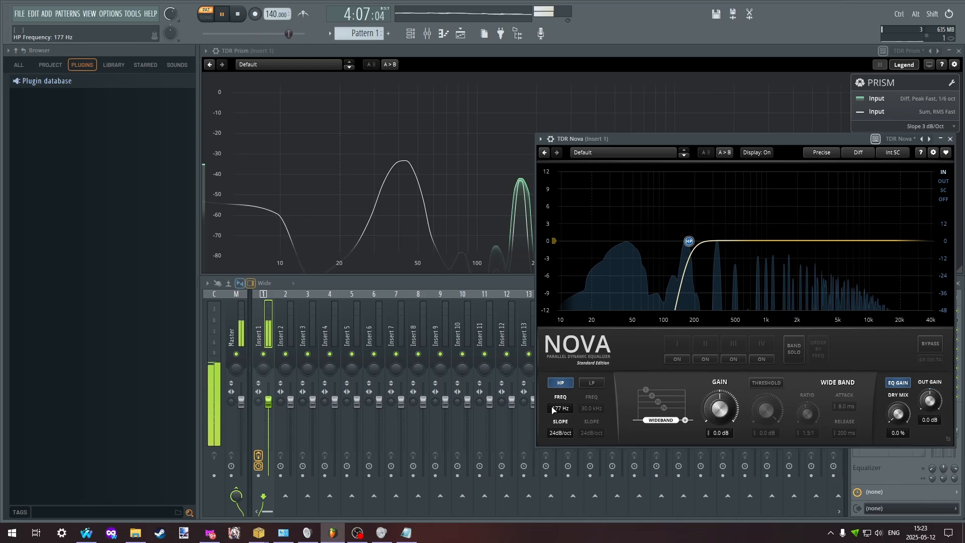
drag(561, 433, 588, 445)
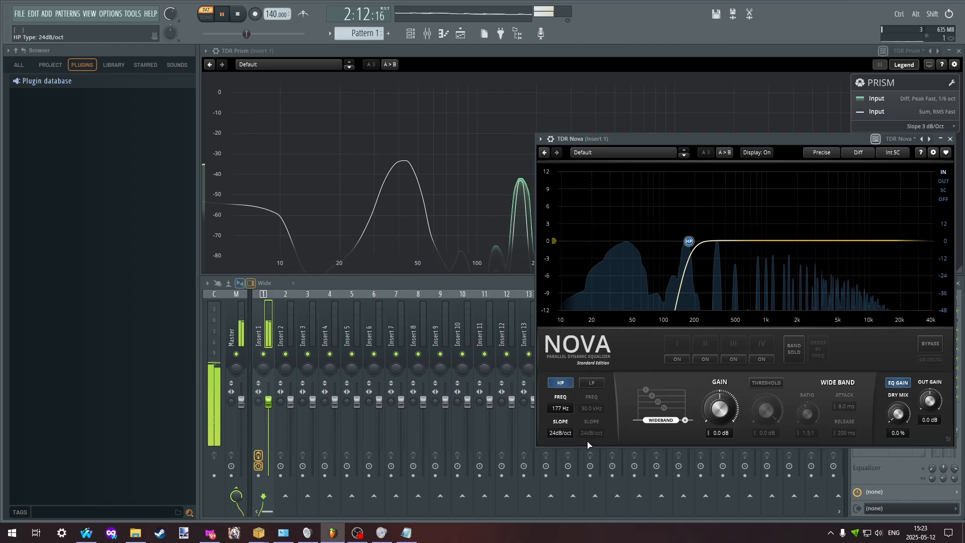
key(space)
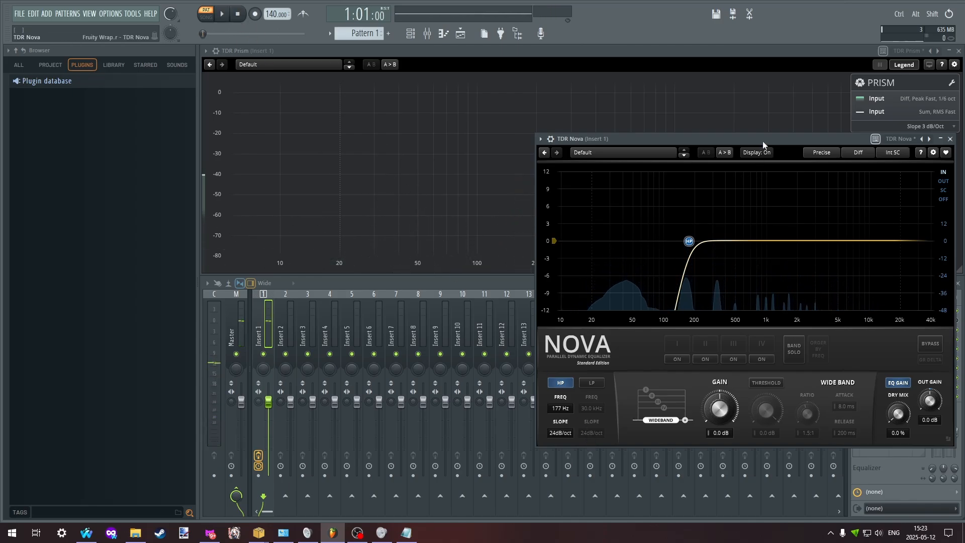
drag(763, 141, 605, 114)
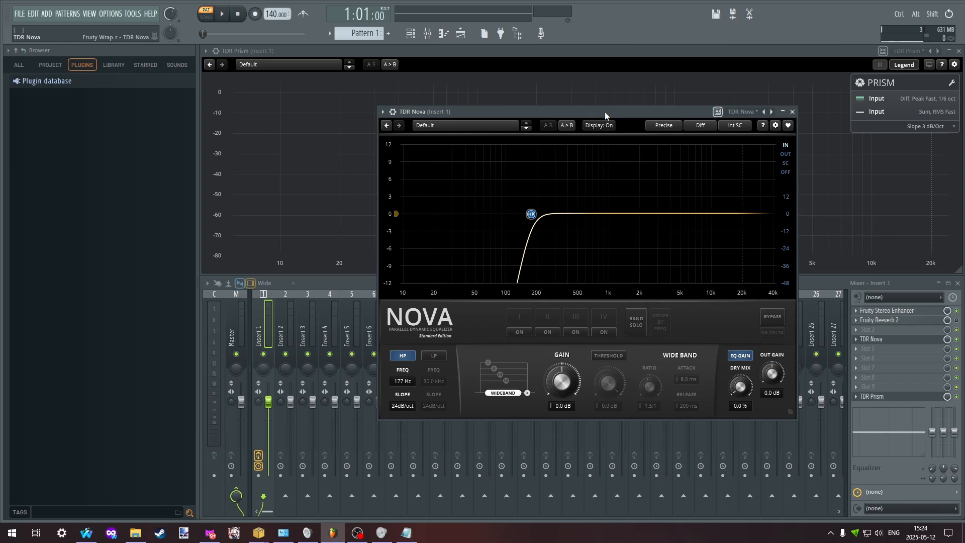
click(793, 112)
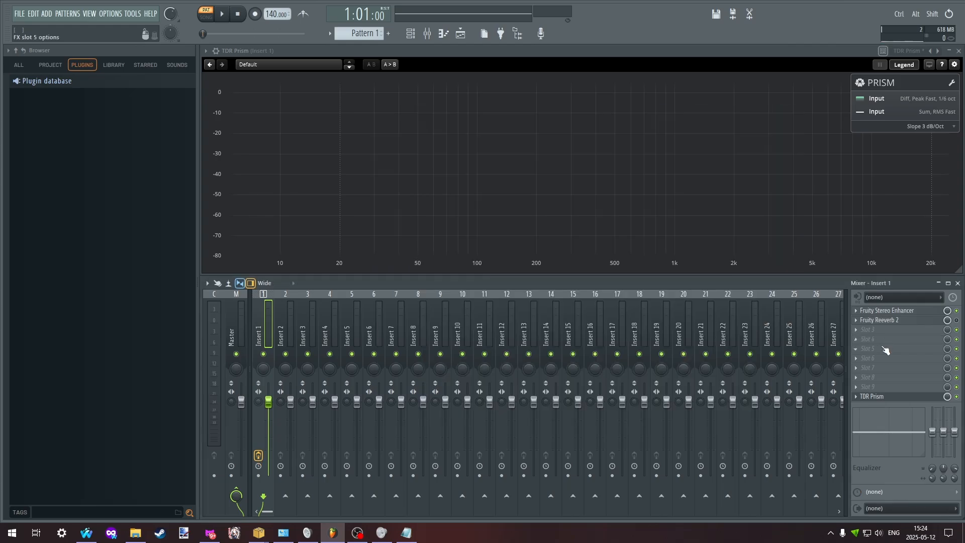
- Load Marvel GEQ into Insert 1's fifth effect slot and apply its Side Bass Removal preset from the Session Bank
click(878, 330)
mouse_move(878, 289)
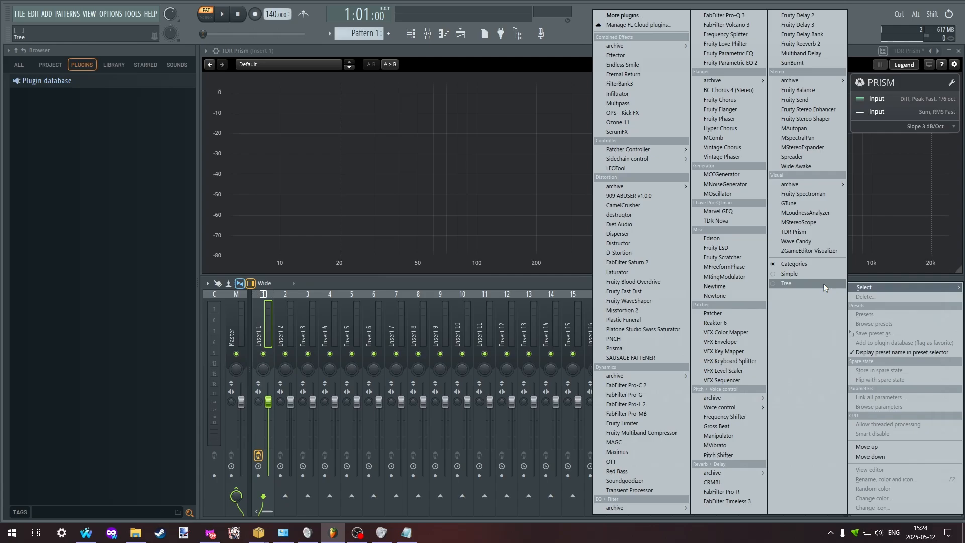
click(749, 212)
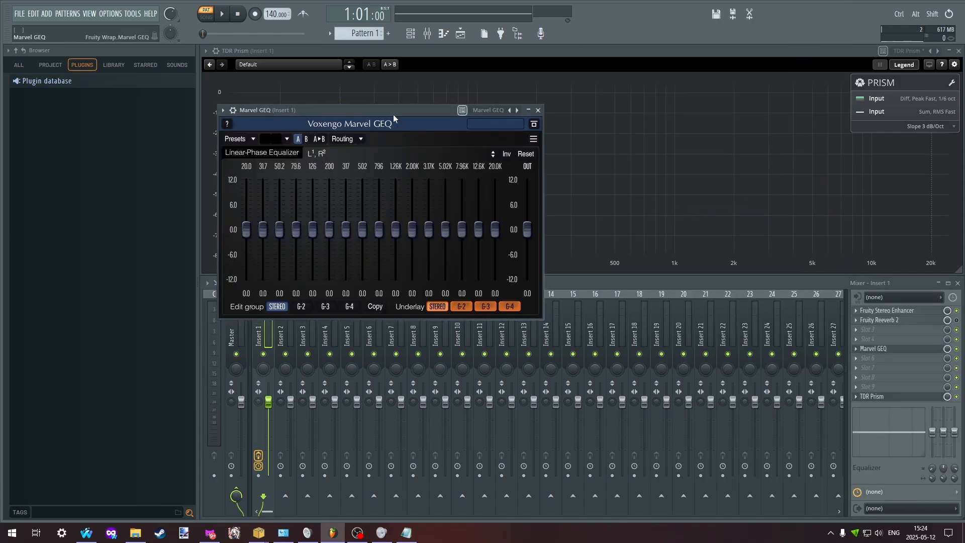
drag(392, 112, 717, 164)
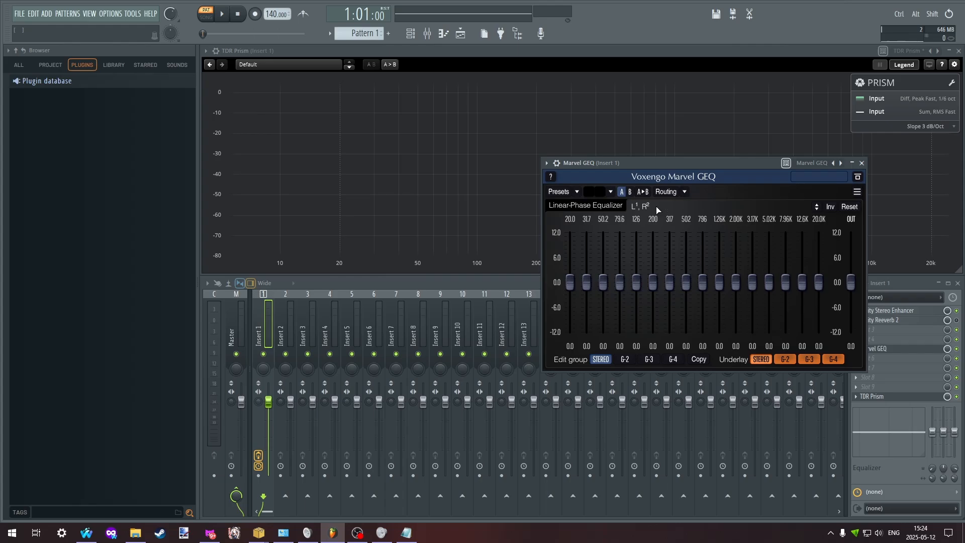
click(577, 192)
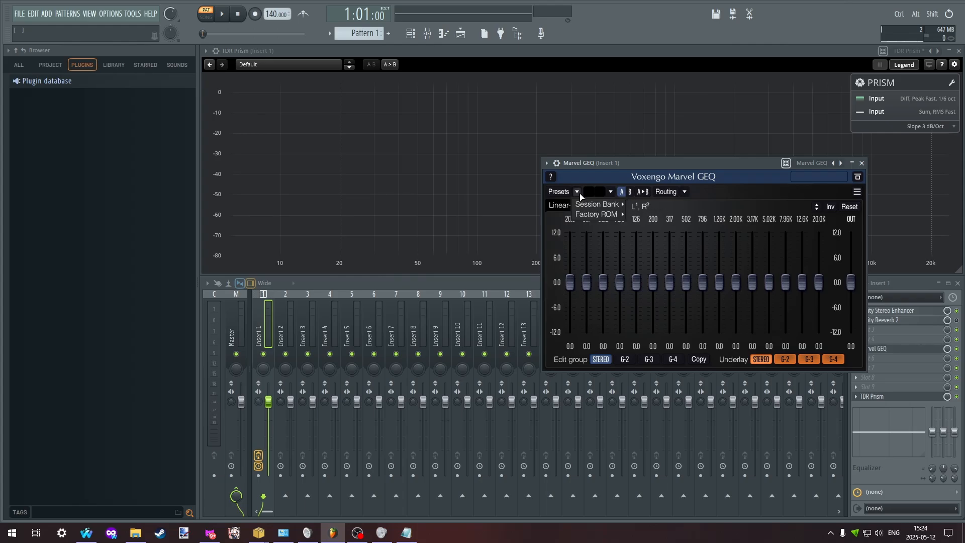
mouse_move(598, 204)
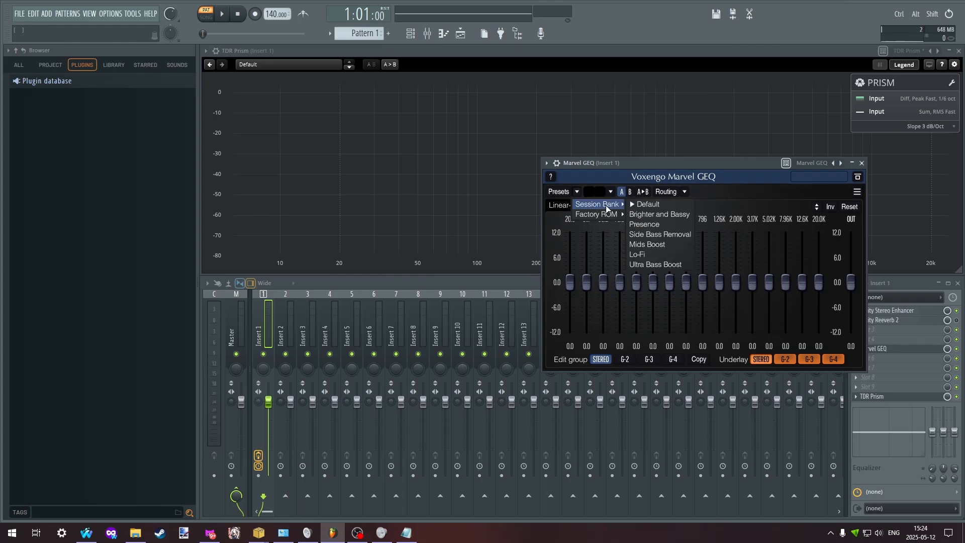
click(682, 240)
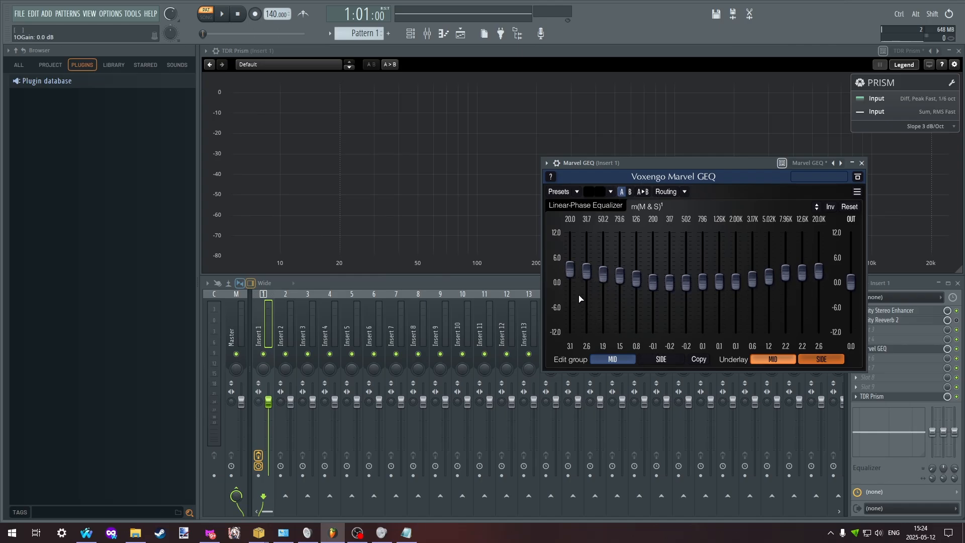
- Reset all band gains of Marvel GEQ's Mid group to 0 dB
double_click(572, 270)
double_click(587, 274)
double_click(605, 277)
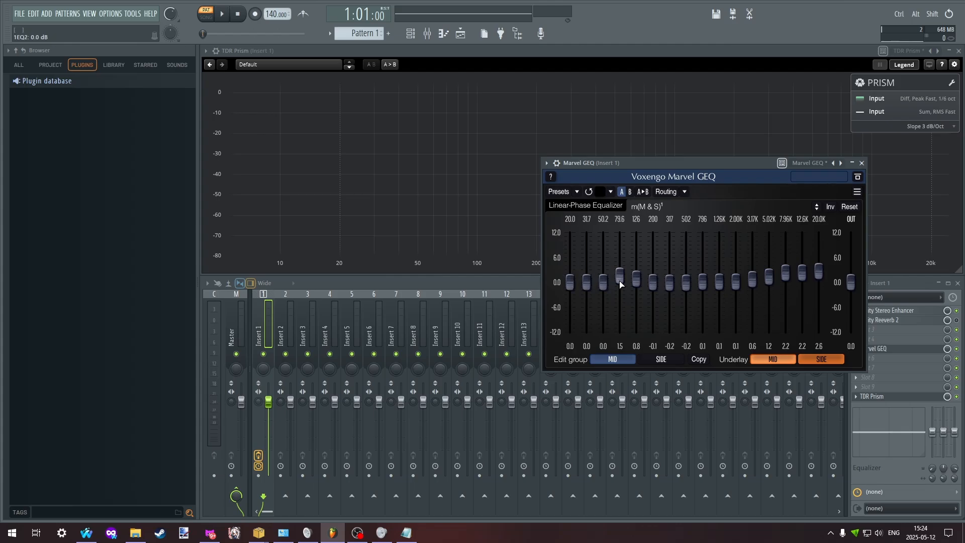
double_click(621, 280)
double_click(636, 278)
double_click(653, 282)
double_click(670, 283)
double_click(686, 283)
double_click(703, 282)
double_click(722, 287)
double_click(736, 287)
double_click(752, 283)
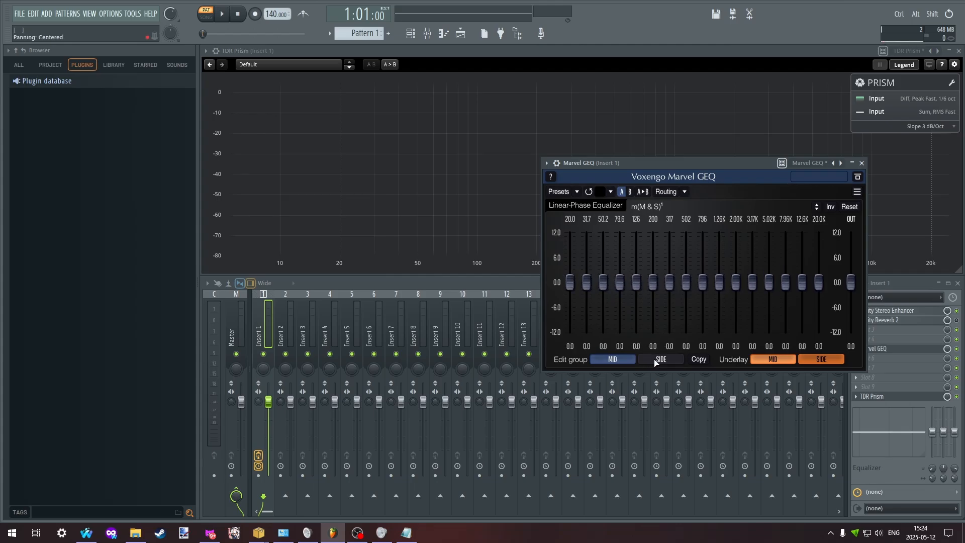
- In Marvel GEQ's Side group, set the 20 to 200 Hz bands to -12 dB, 317 Hz to -8.9 dB and 502 Hz to -4.1 dB
click(658, 360)
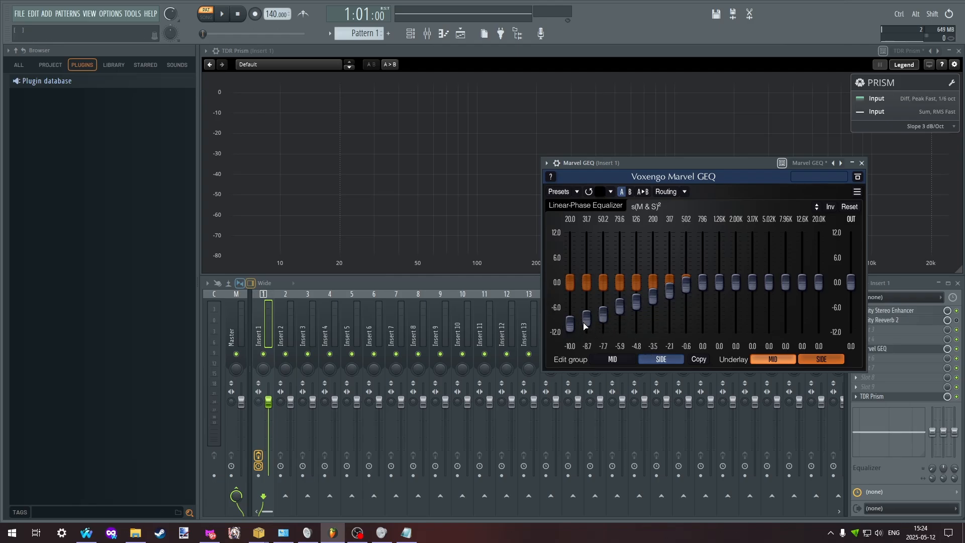
drag(587, 318, 636, 332)
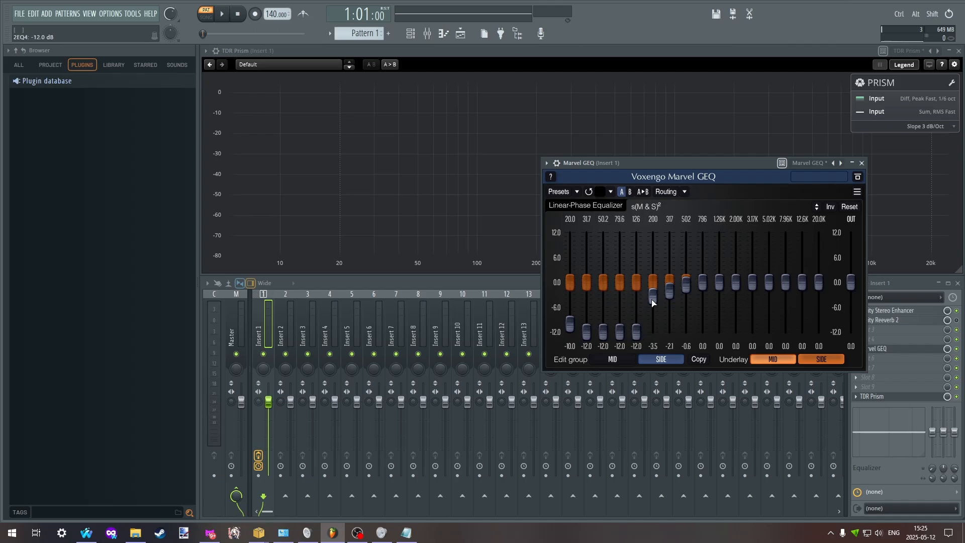
drag(653, 298, 688, 305)
drag(570, 325, 570, 334)
- Play the pattern and toggle Marvel GEQ in the mixer to check the side signal's low end in TDR Prism, stopping playback at the end
click(222, 15)
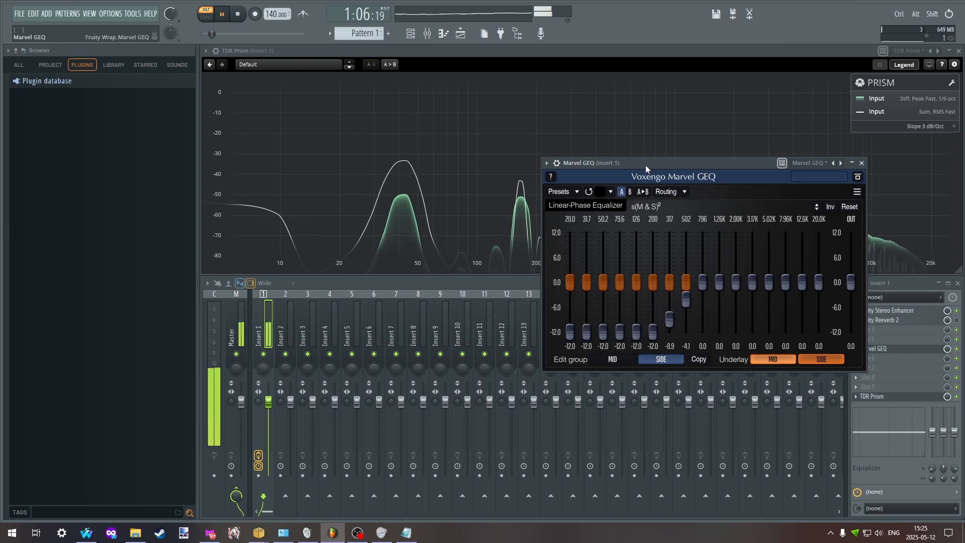
click(958, 350)
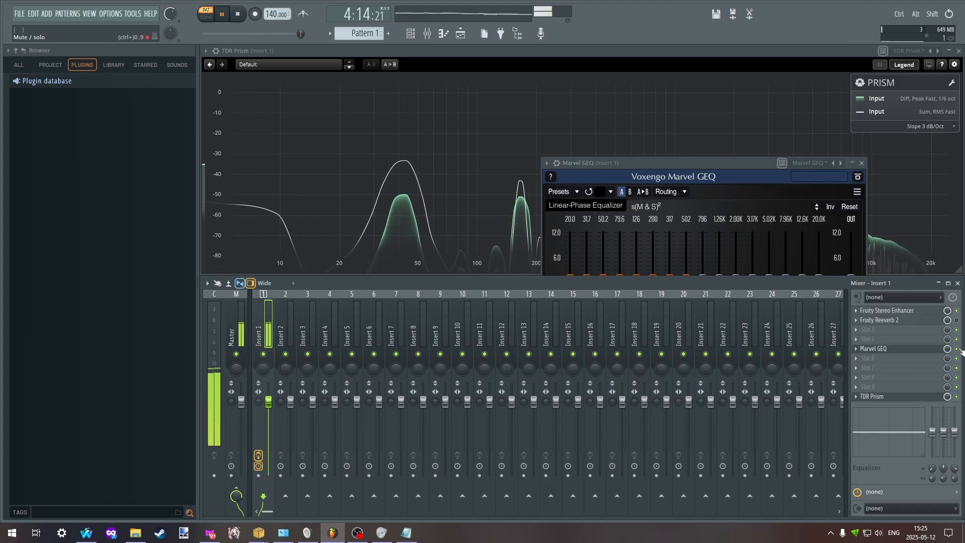
click(723, 162)
click(245, 20)
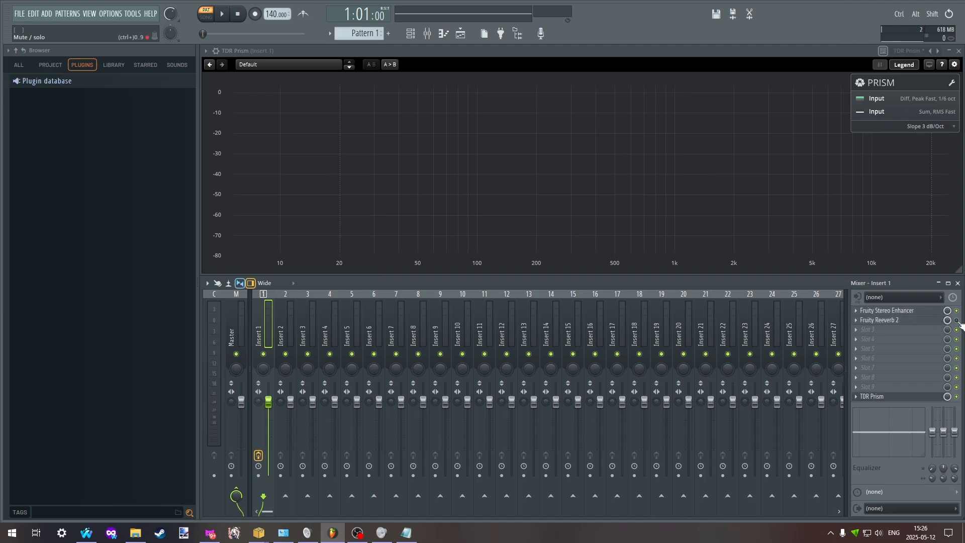
- Open Fruity Reeverb 2 on Insert 1 and raise its low cut while the pattern plays, stopping playback at the end
click(910, 322)
drag(665, 324, 545, 307)
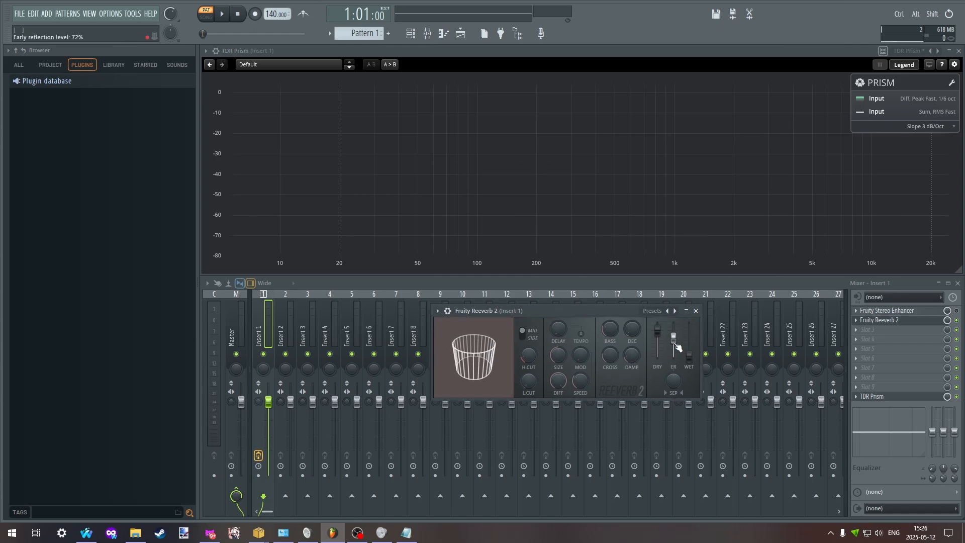
click(224, 16)
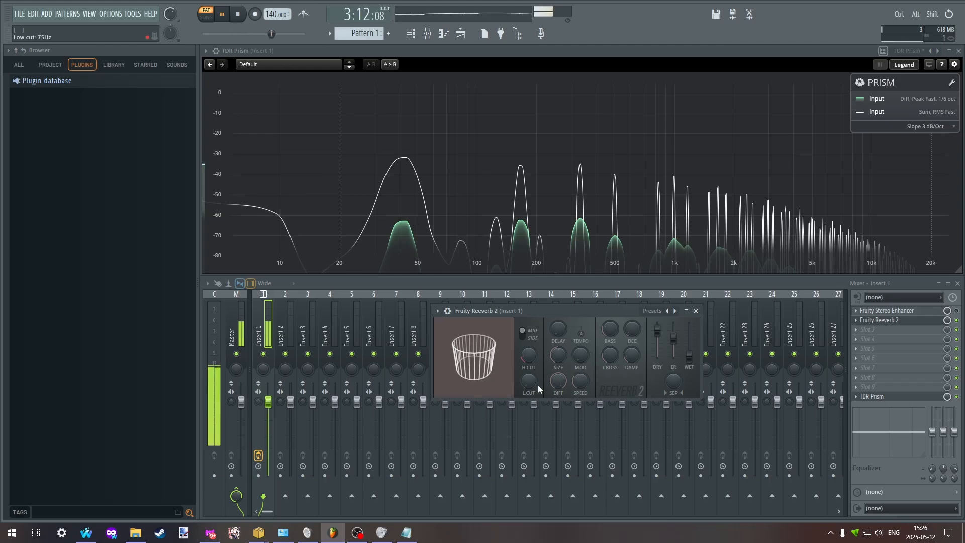
drag(531, 382, 530, 381)
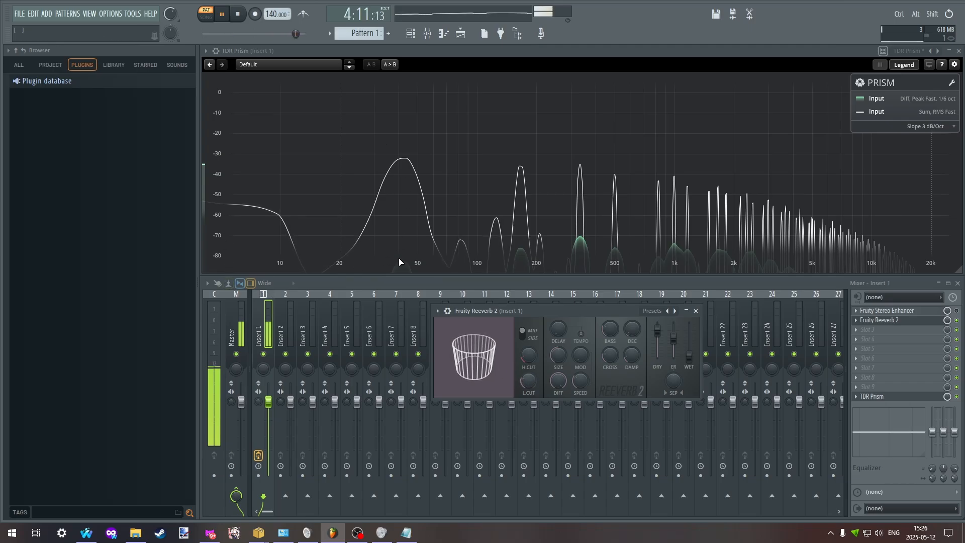
drag(567, 309, 597, 304)
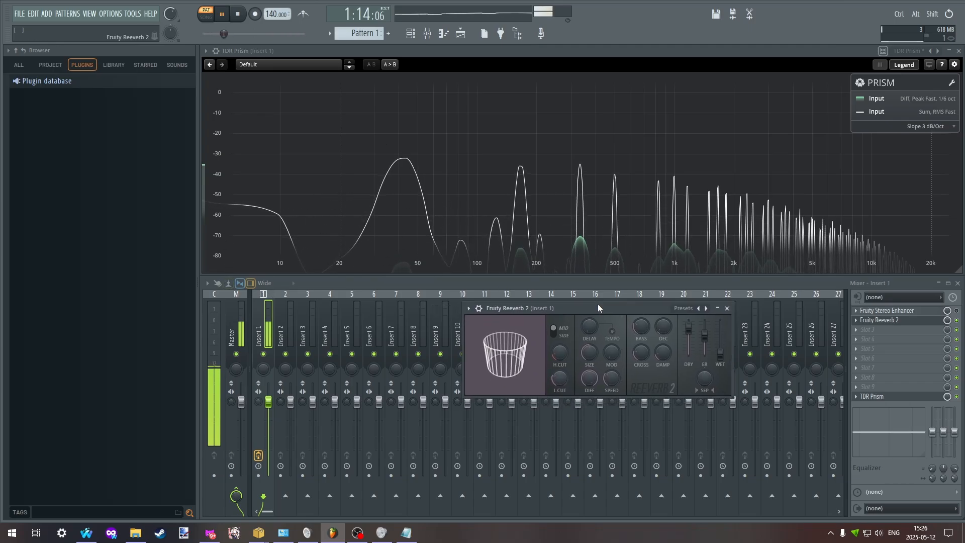
key(space)
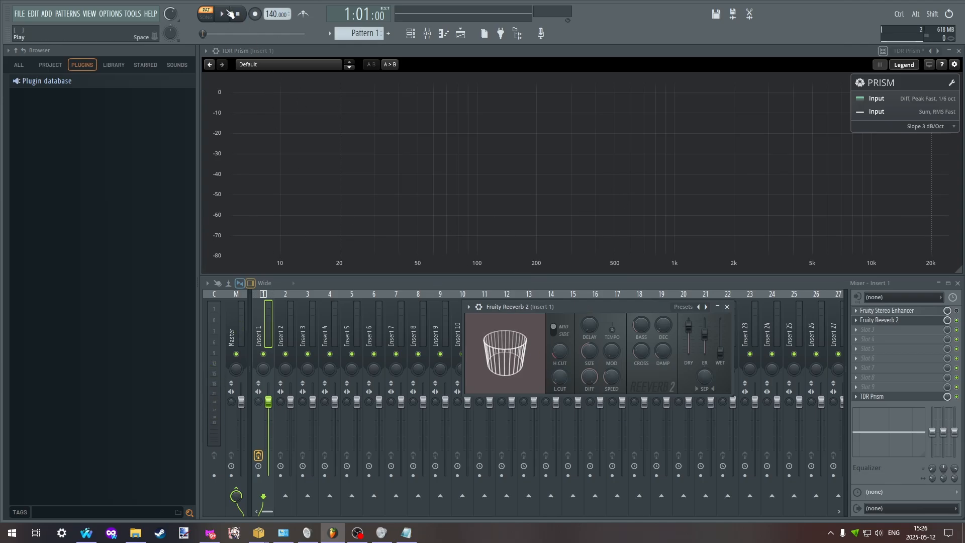
- Play the pattern with Fruity Reeverb 2's low cut lowered and try high cut settings such as 11.2 kHz and 1.7 kHz
key(space)
drag(558, 382, 558, 369)
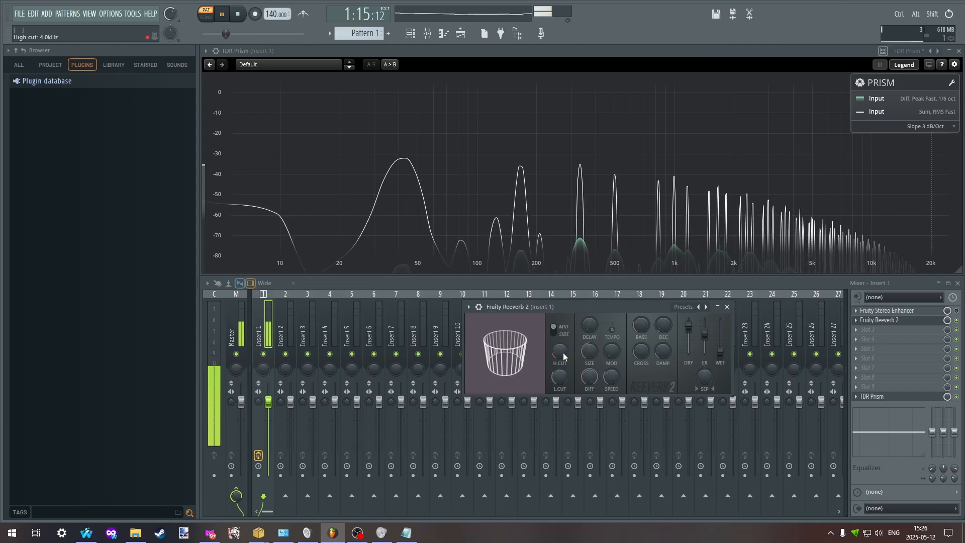
drag(562, 349, 562, 302)
mouse_move(562, 374)
mouse_down()
mouse_move(562, 400)
mouse_move(560, 372)
mouse_up()
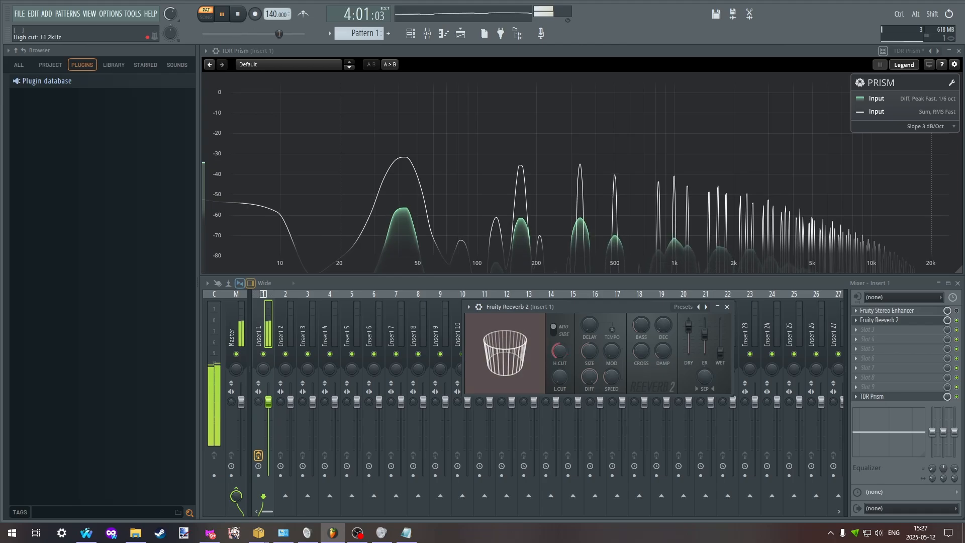
drag(559, 350, 560, 326)
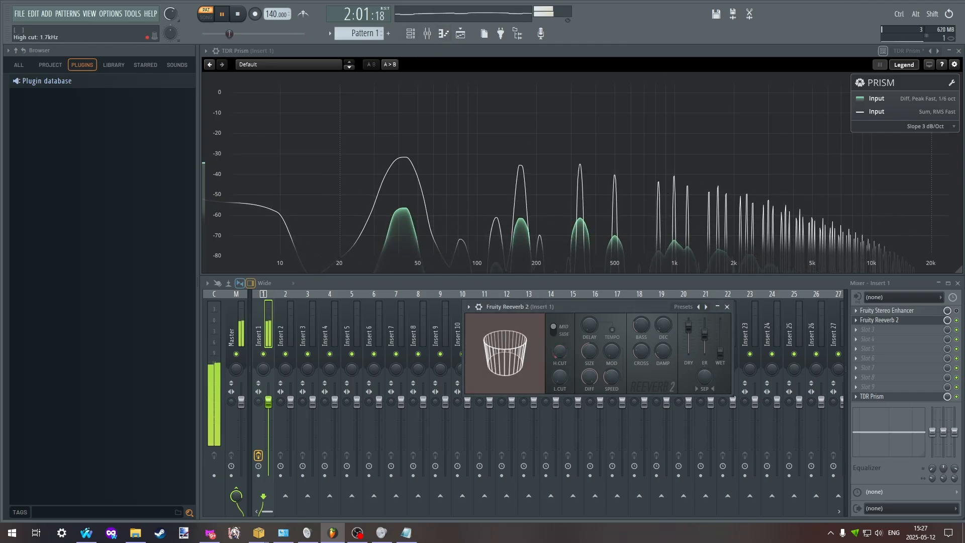
drag(560, 352, 560, 342)
- Raise Fruity Reeverb 2's low cut again, and close its window after stopping playback
drag(561, 380, 561, 359)
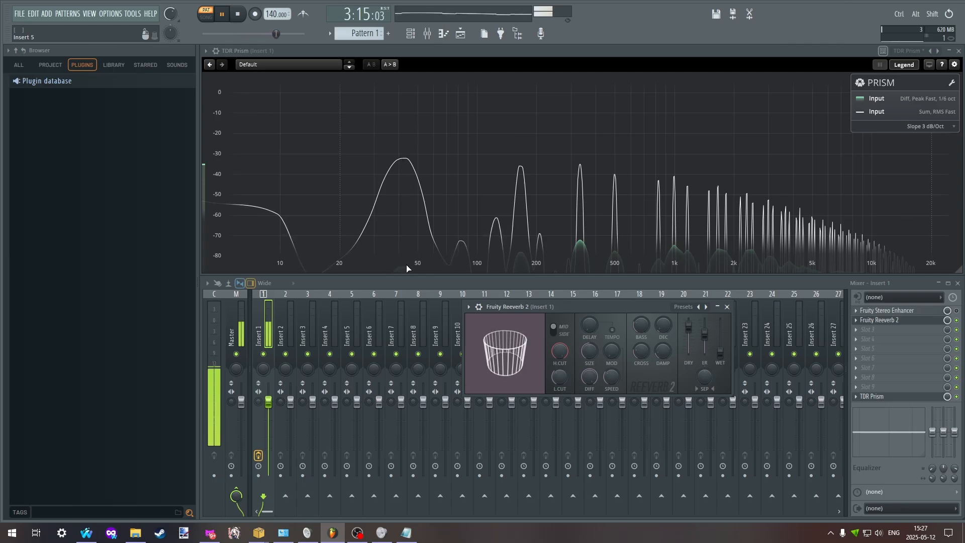
click(240, 14)
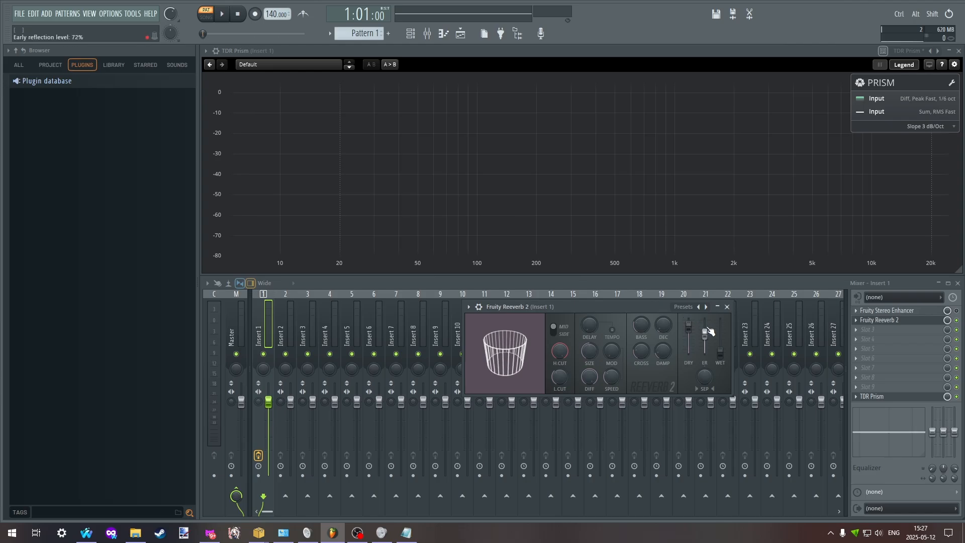
click(727, 306)
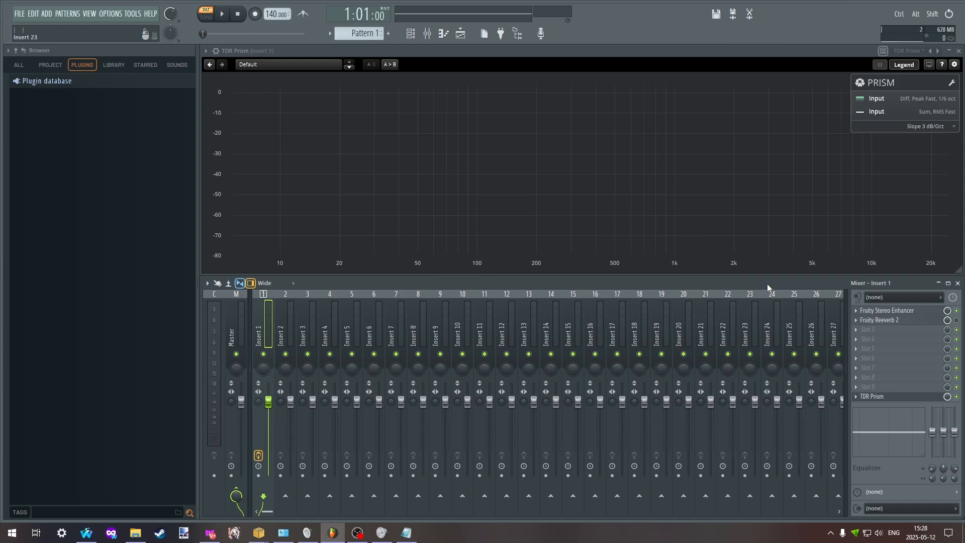
- Load Patcher into Insert 1's eighth effect slot with the Mid Side EQ preset, keeping only the SIDE equalizer open beside the Patcher map
click(876, 377)
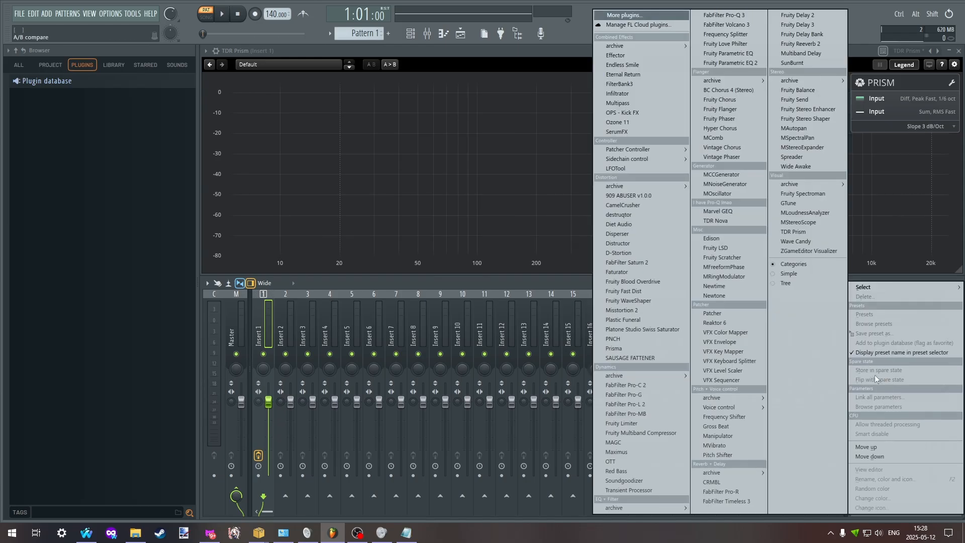
mouse_move(883, 285)
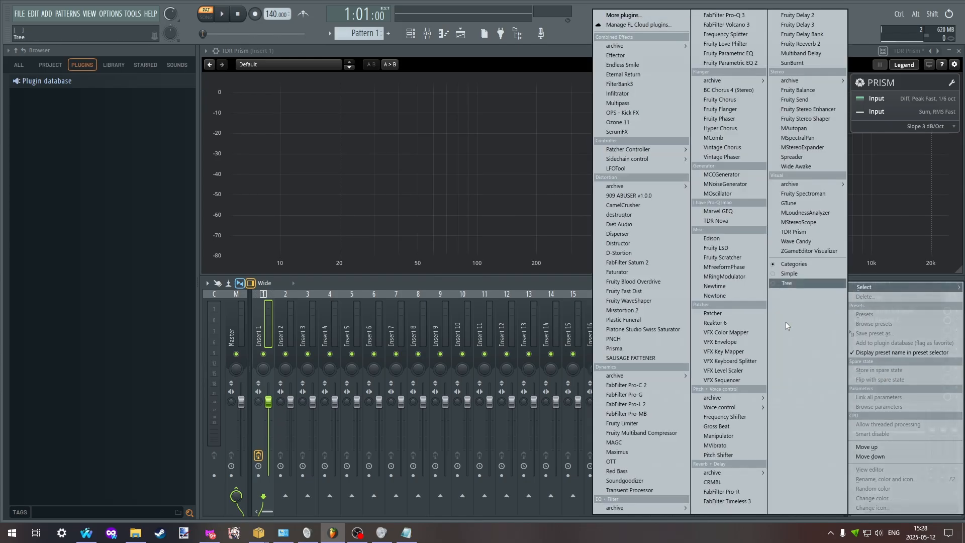
click(739, 312)
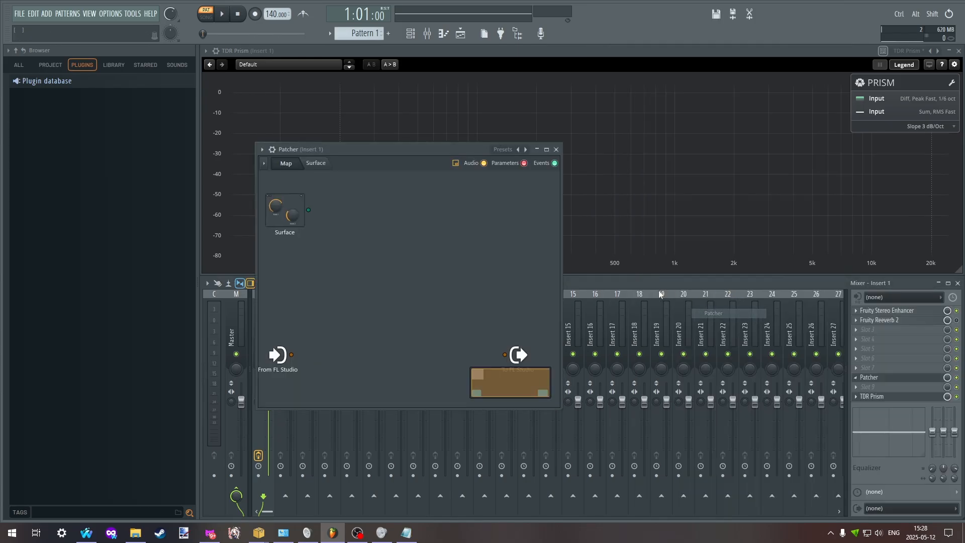
click(505, 149)
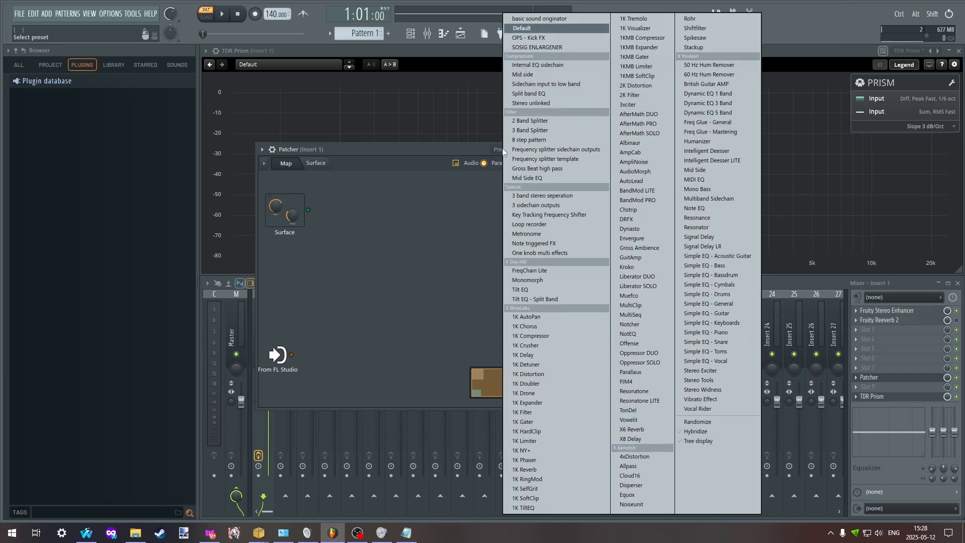
click(556, 178)
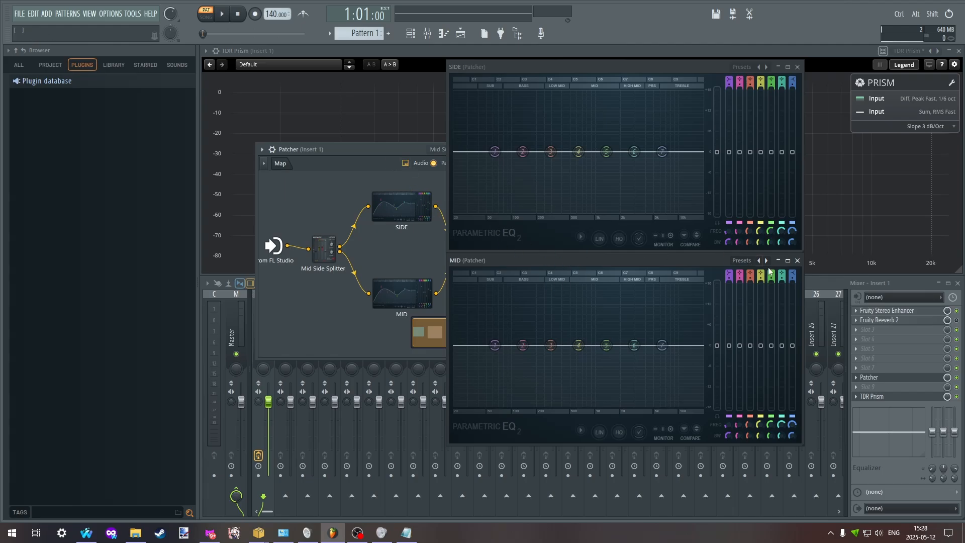
click(798, 262)
drag(405, 151, 427, 284)
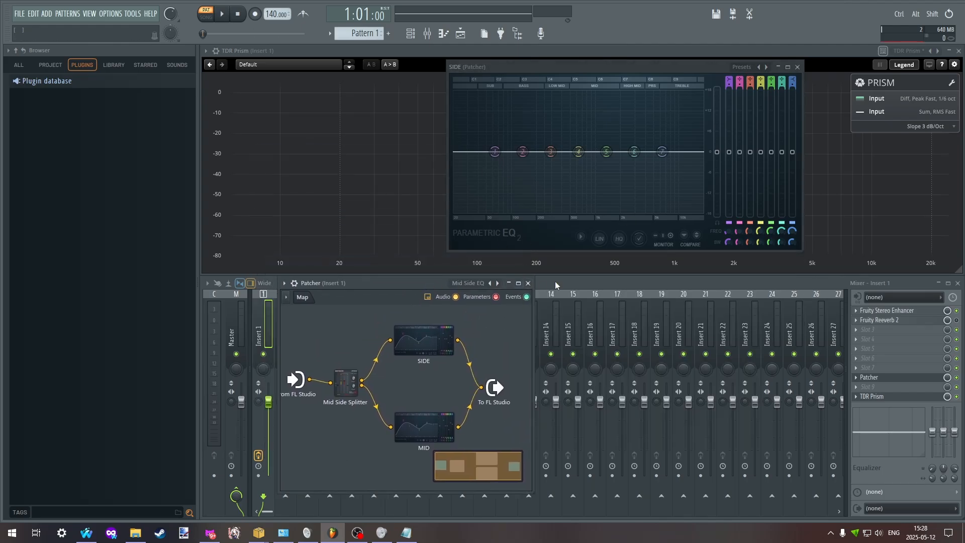
- Close the Patcher map, move the SIDE equalizer clear of the spectrum analyzer, and change its band 1 type to High pass
click(528, 284)
drag(590, 69, 647, 282)
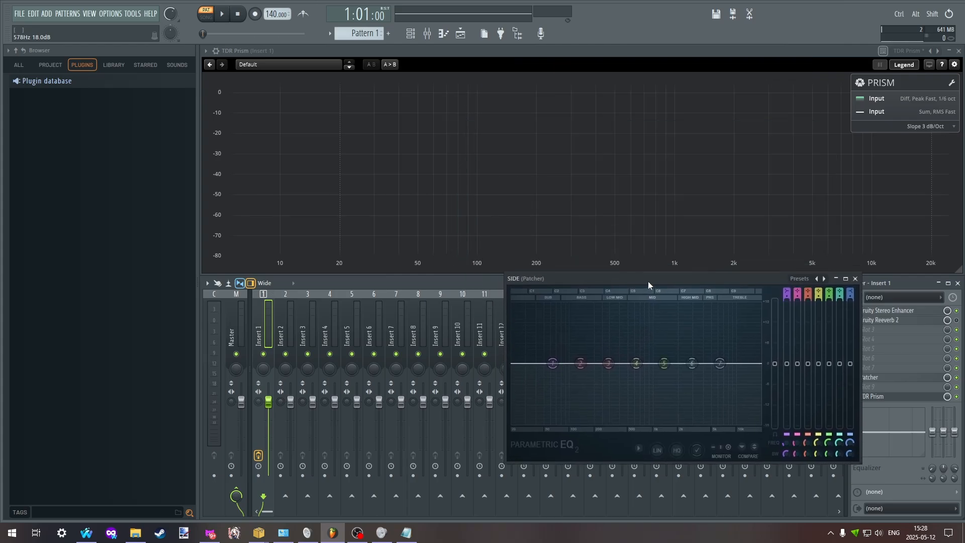
right_click(552, 365)
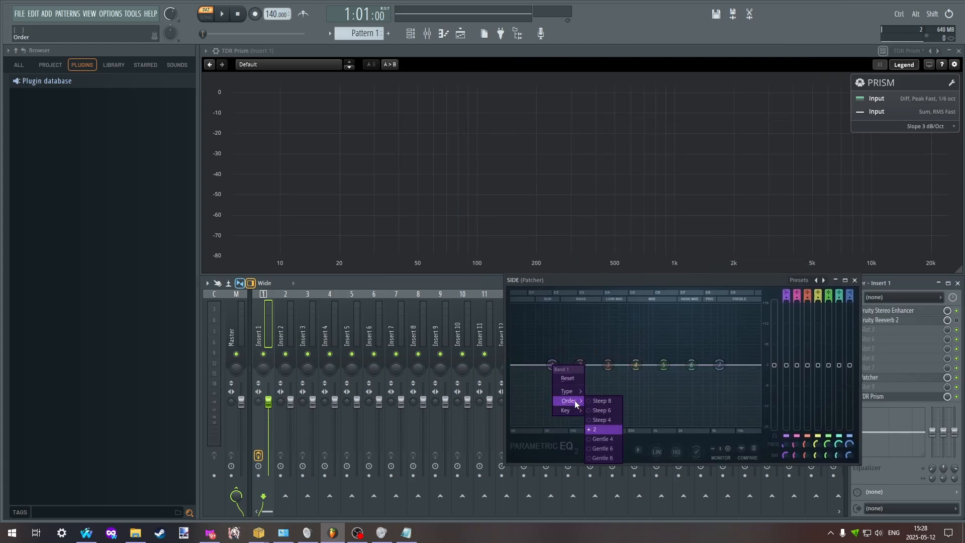
mouse_move(581, 391)
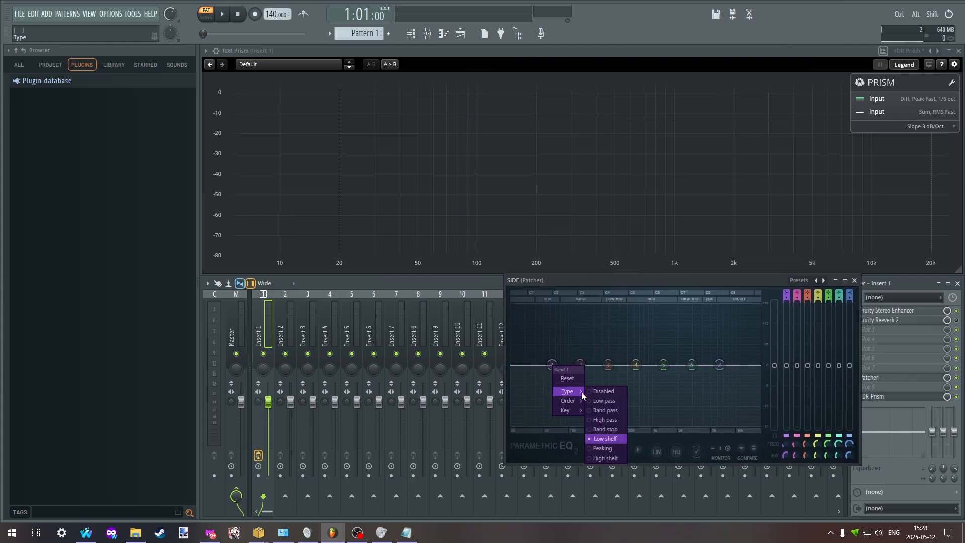
click(617, 421)
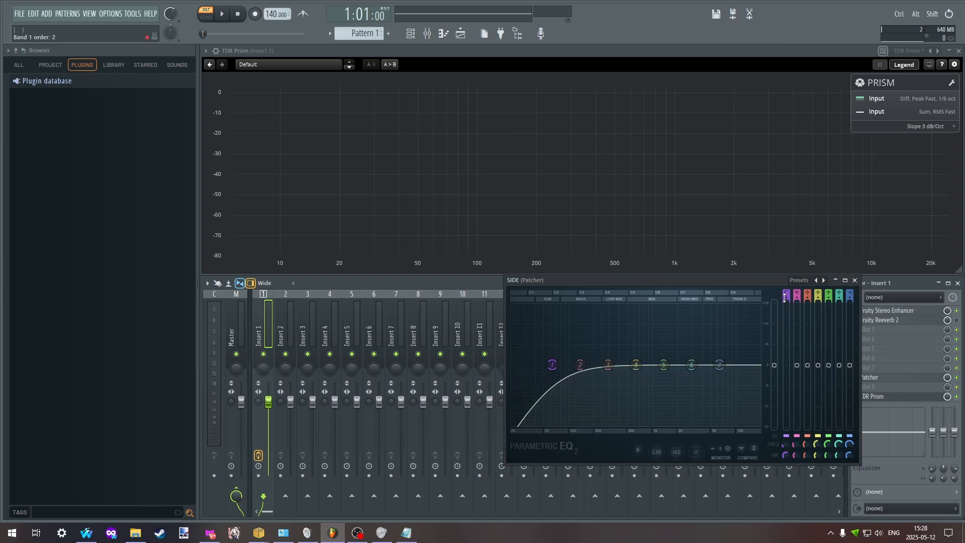
- Raise the SIDE high-pass band's frequency to between bands 2 and 3 with a steeper slope, and play the pattern briefly to check the lows
drag(552, 367, 597, 364)
key(space)
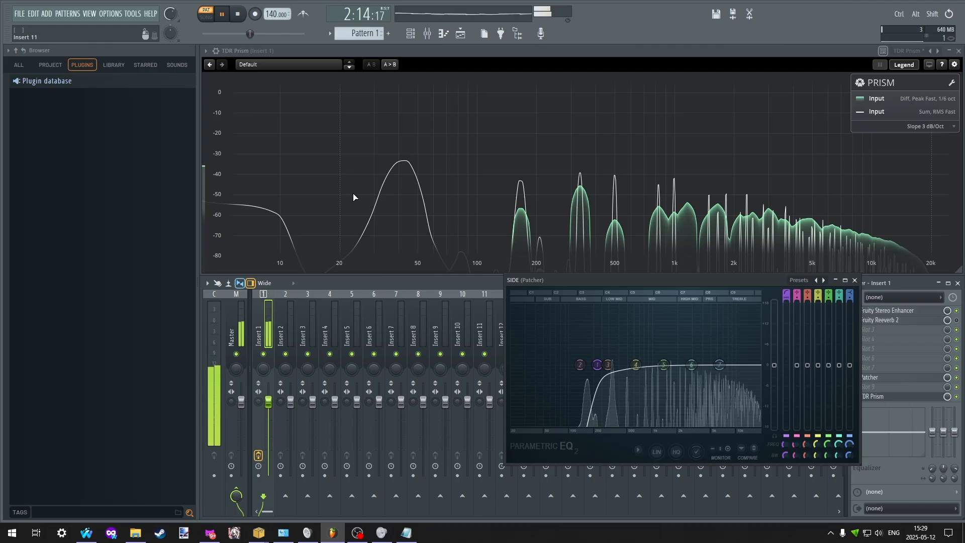
click(240, 13)
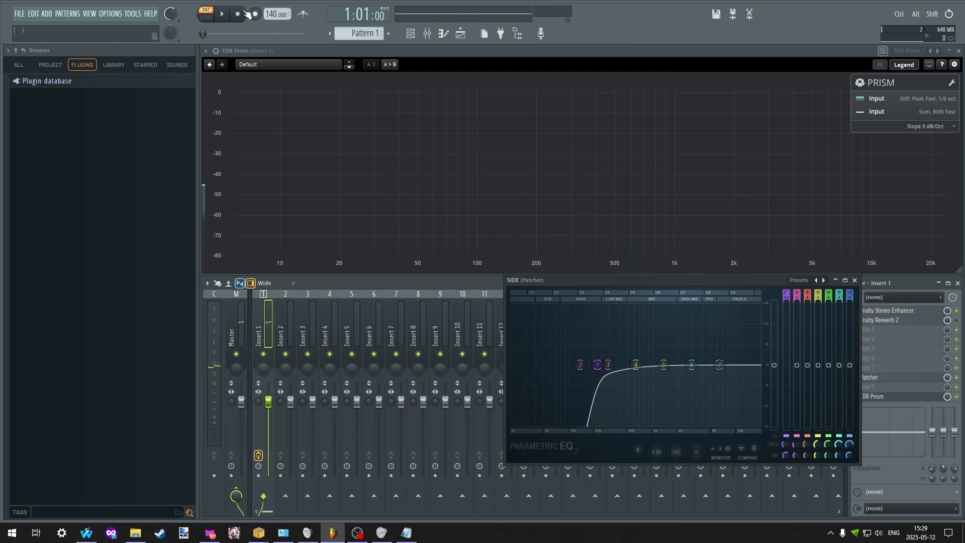